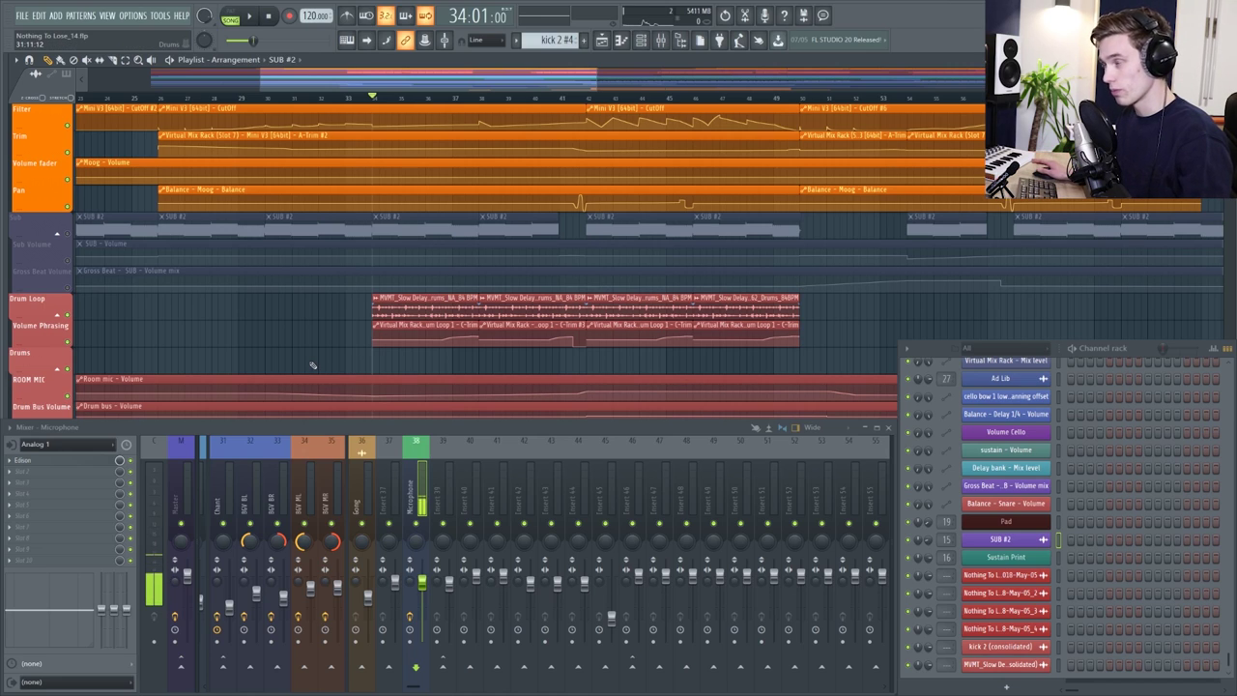
Open the online reference manual at the Playlist topic and look through its Audio Recording page.
{"action": "key", "text": "F1"}
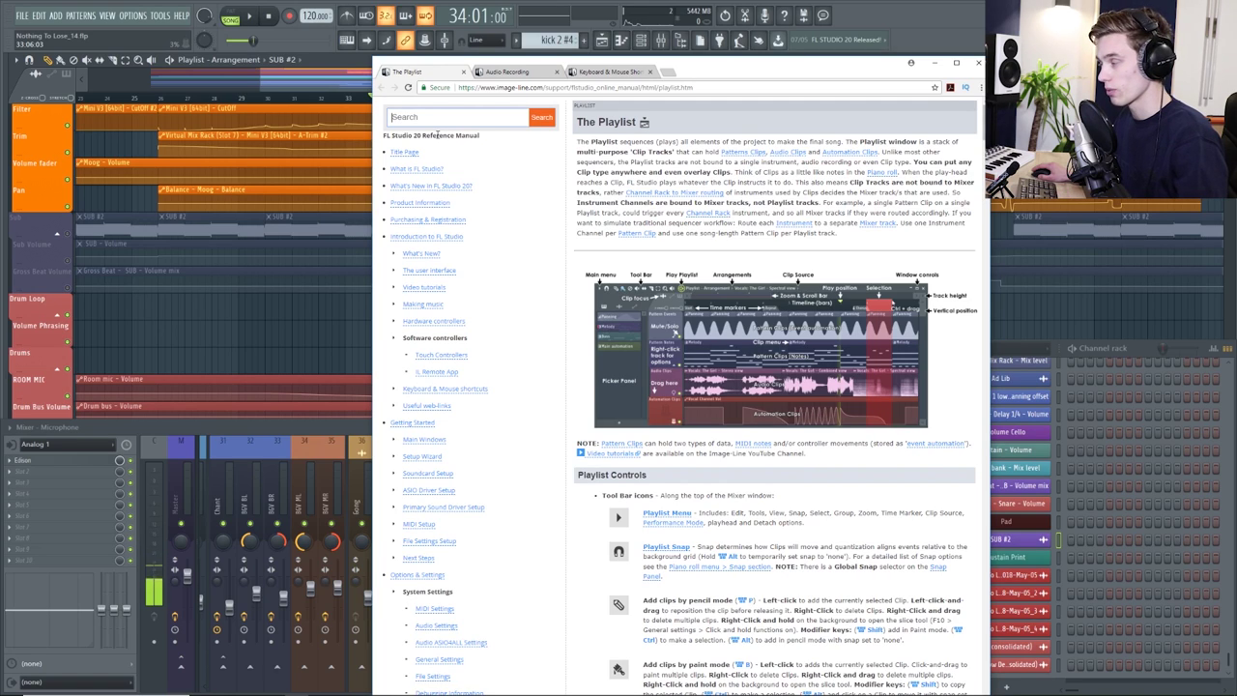
{"action": "left_click", "coordinate": [506, 72]}
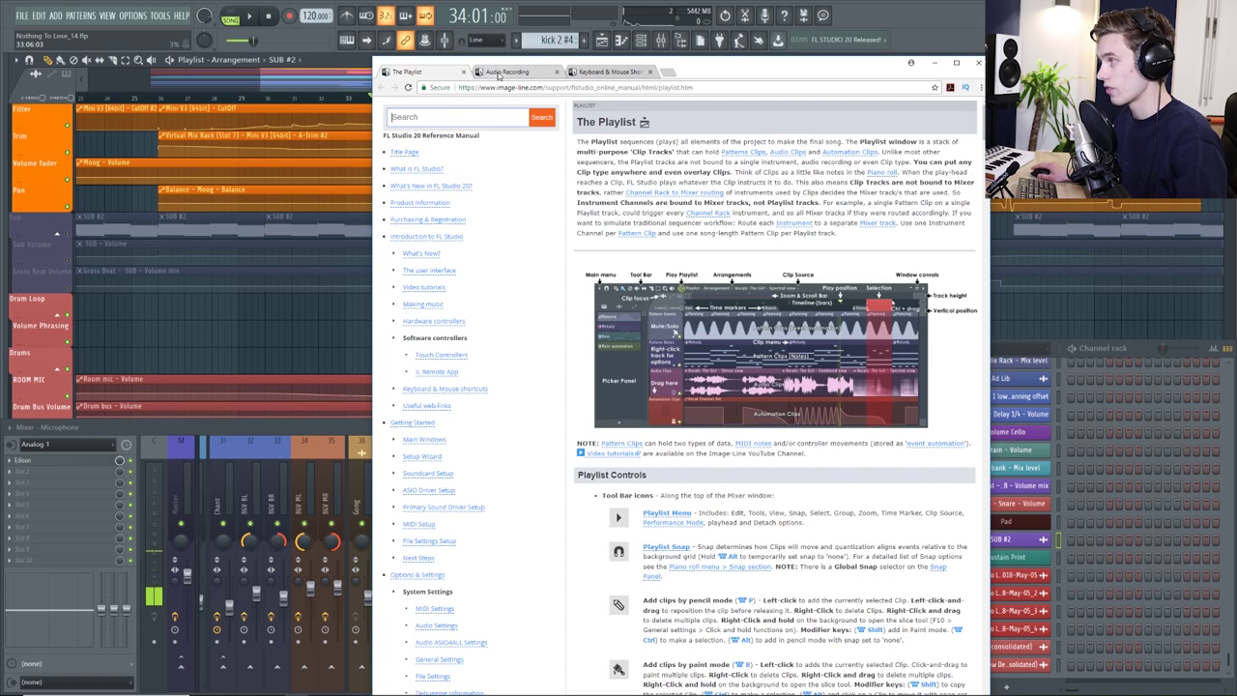
{"action": "scroll", "coordinate": [720, 422], "scroll_direction": "down", "scroll_amount": 2}
{"action": "scroll", "coordinate": [720, 421], "scroll_direction": "up", "scroll_amount": 2}
{"action": "scroll", "coordinate": [705, 385], "scroll_direction": "down", "scroll_amount": 10}
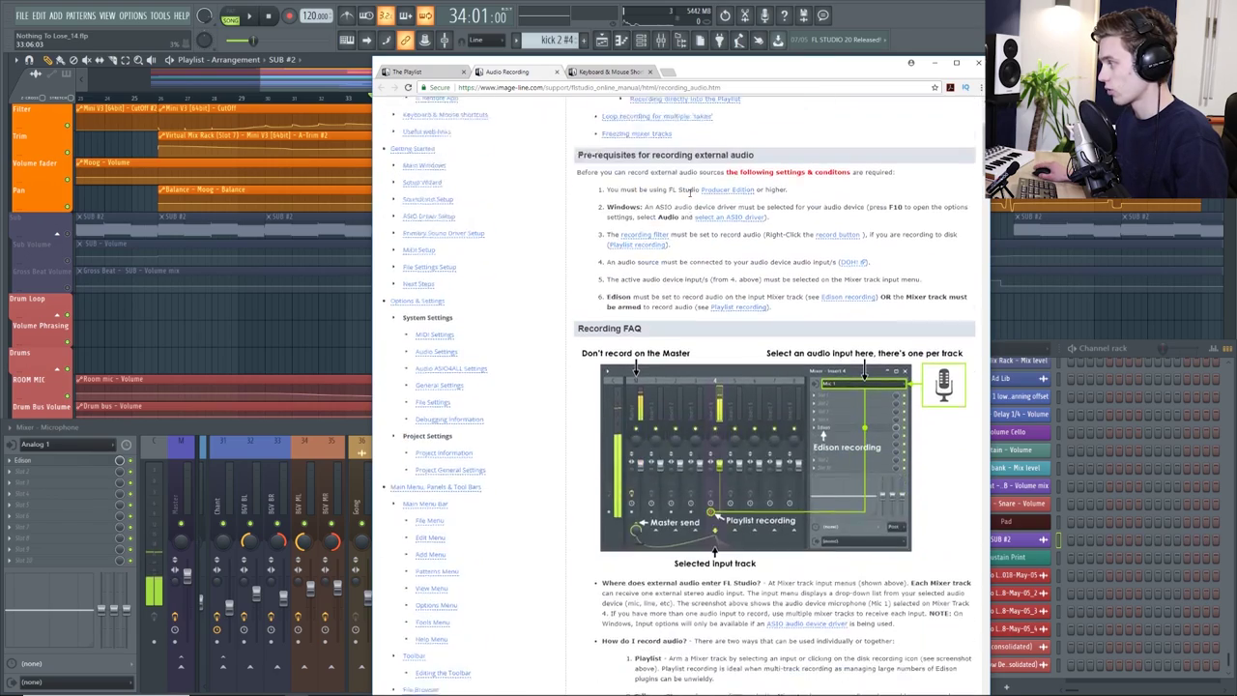
{"action": "scroll", "coordinate": [710, 379], "scroll_direction": "up", "scroll_amount": 10}
{"action": "scroll", "coordinate": [711, 379], "scroll_direction": "up", "scroll_amount": 1}
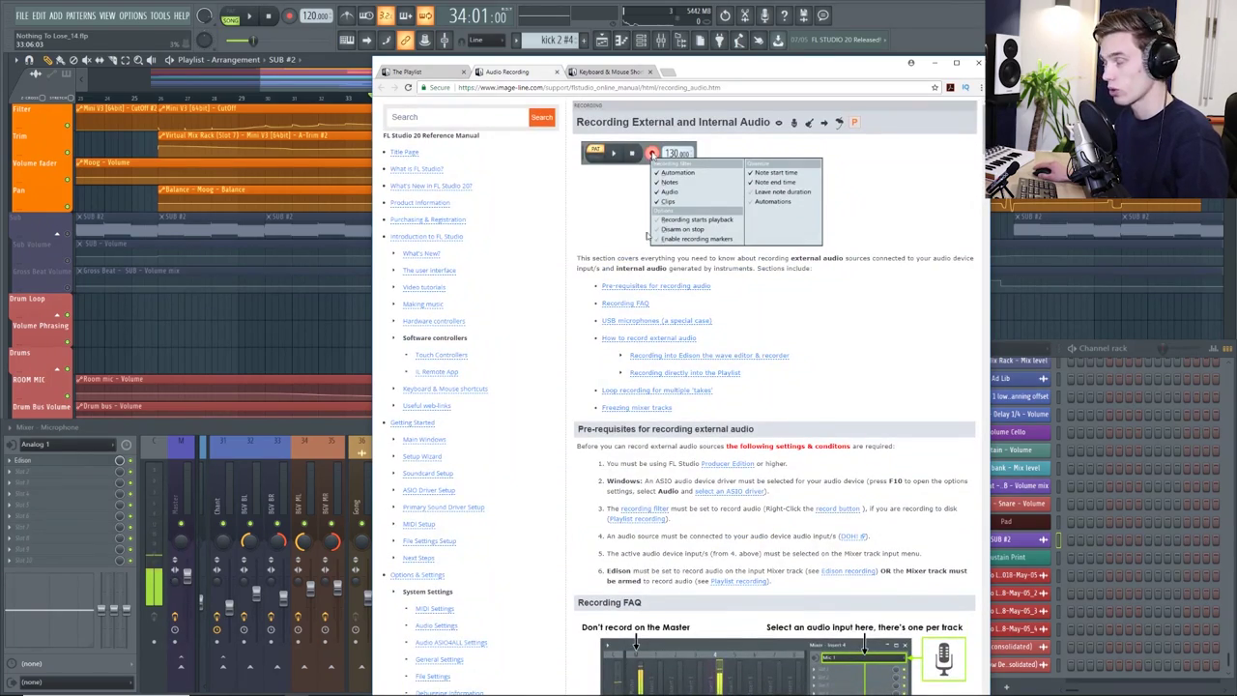
Read the manual's Keyboard & Mouse Shortcuts page, covering the Channel Rack and Playlist shortcut lists, and return to FL Studio.
{"action": "left_click", "coordinate": [605, 72]}
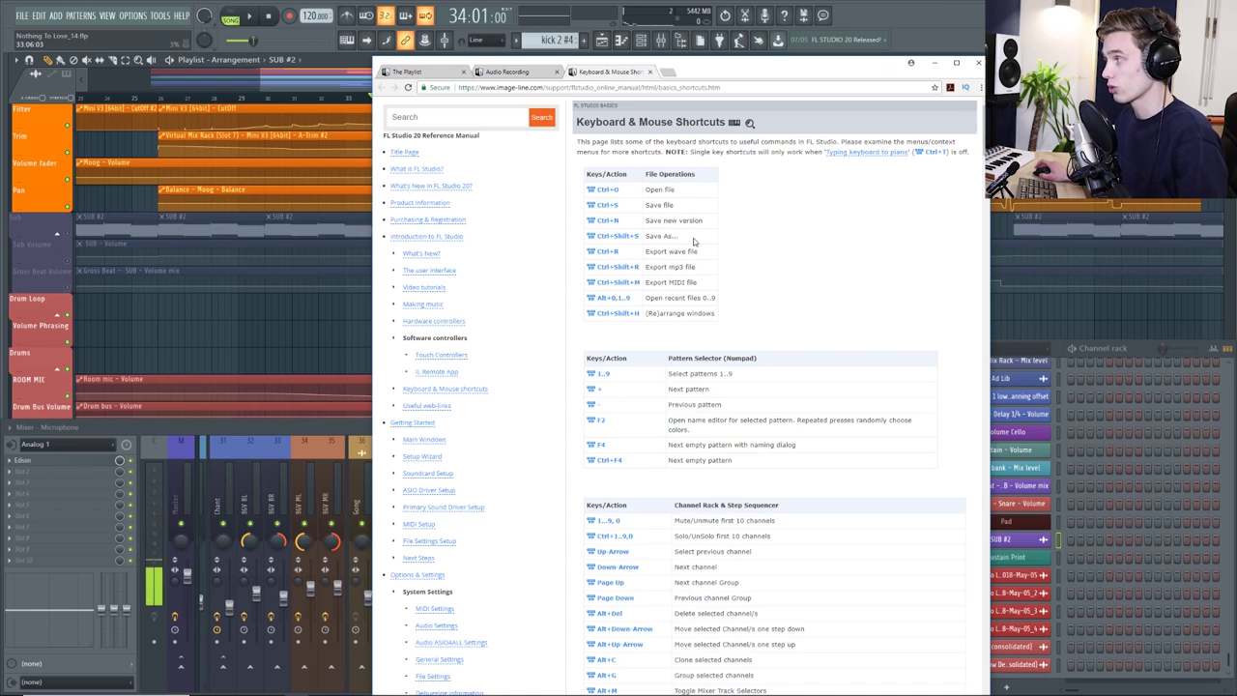
{"action": "scroll", "coordinate": [679, 138], "scroll_direction": "down", "scroll_amount": 15}
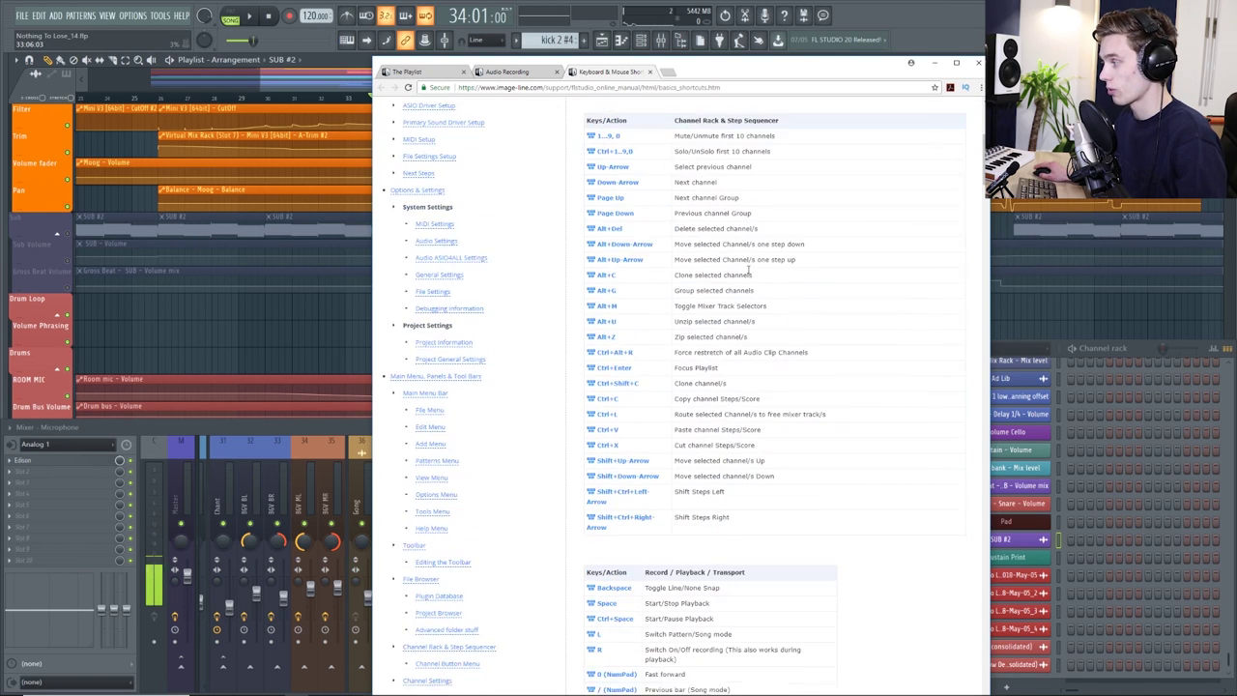
{"action": "scroll", "coordinate": [779, 375], "scroll_direction": "up", "scroll_amount": 15}
{"action": "scroll", "coordinate": [684, 285], "scroll_direction": "down", "scroll_amount": 8}
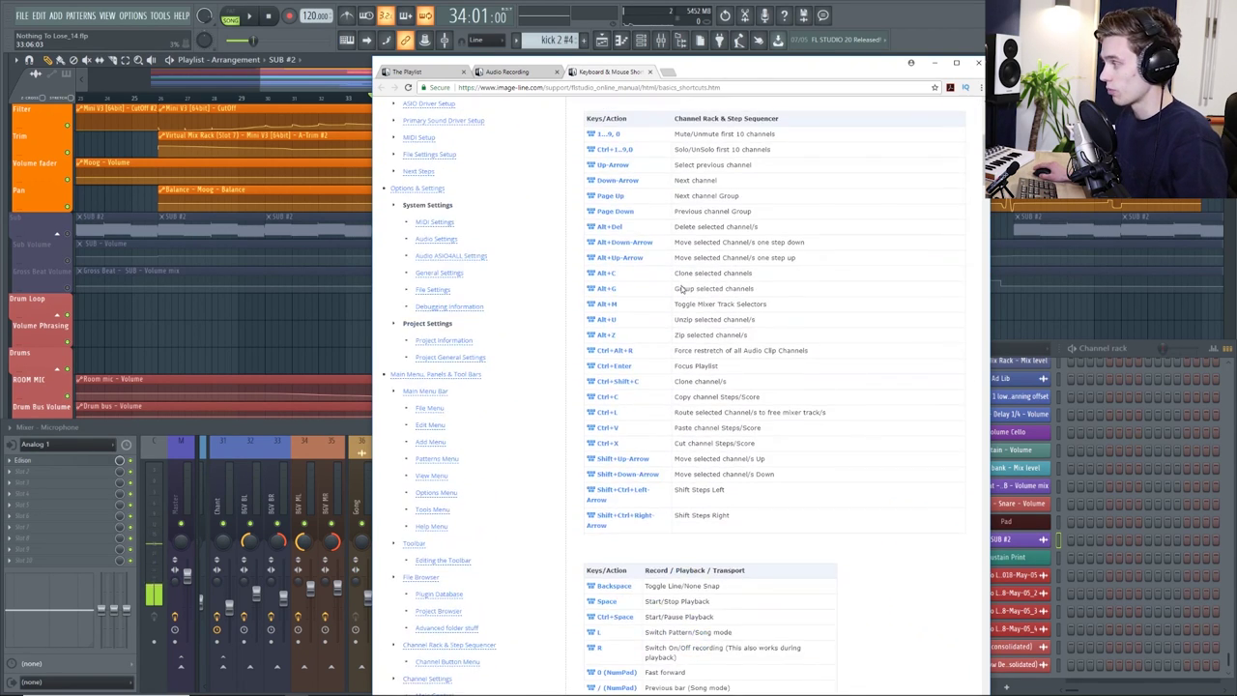
{"action": "scroll", "coordinate": [682, 288], "scroll_direction": "down", "scroll_amount": 15}
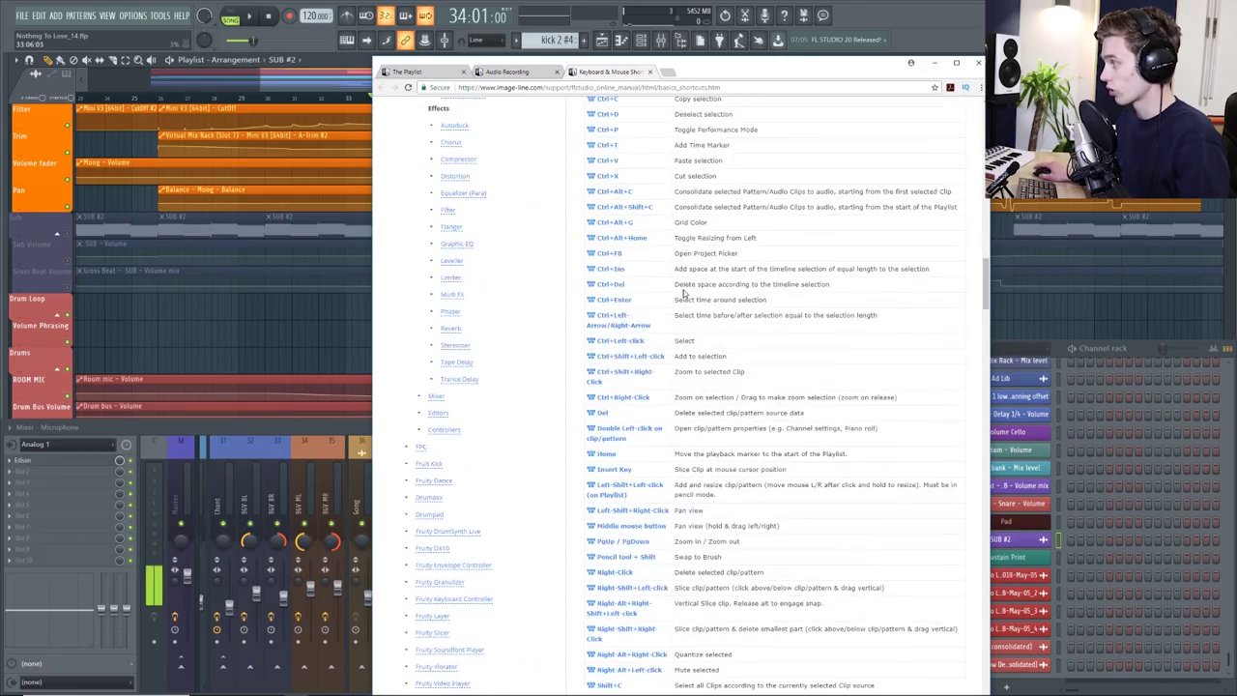
{"action": "scroll", "coordinate": [712, 438], "scroll_direction": "down", "scroll_amount": 10}
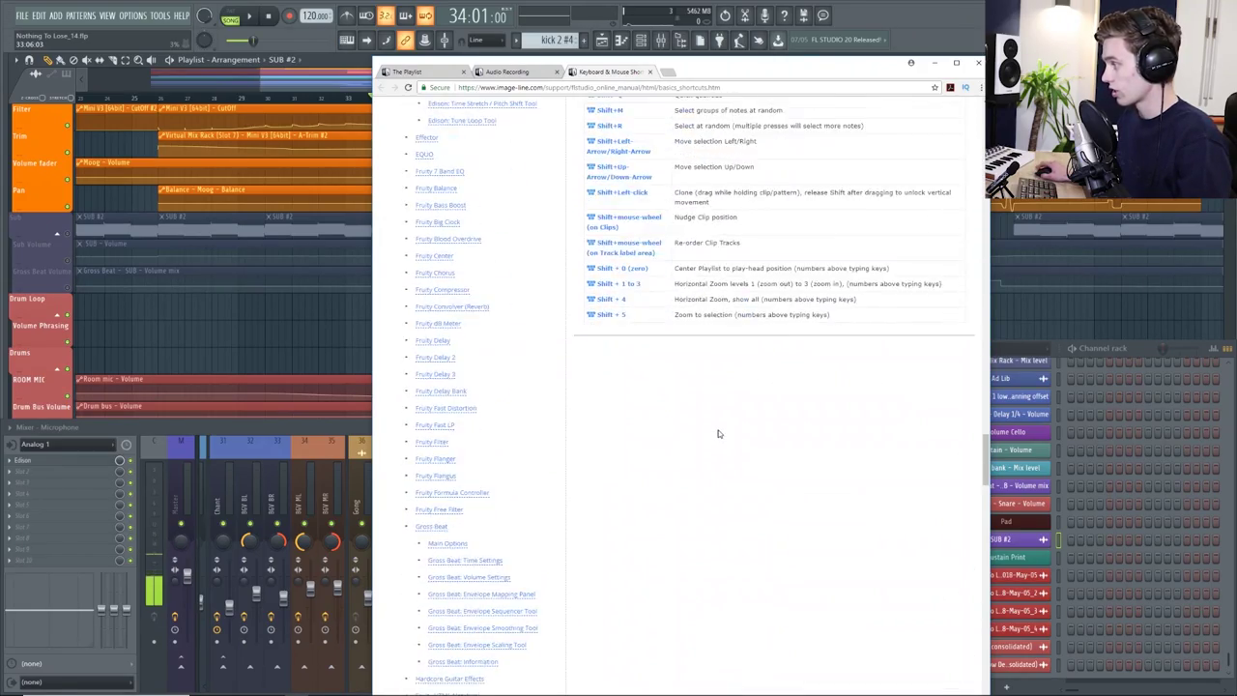
{"action": "scroll", "coordinate": [721, 433], "scroll_direction": "up", "scroll_amount": 10}
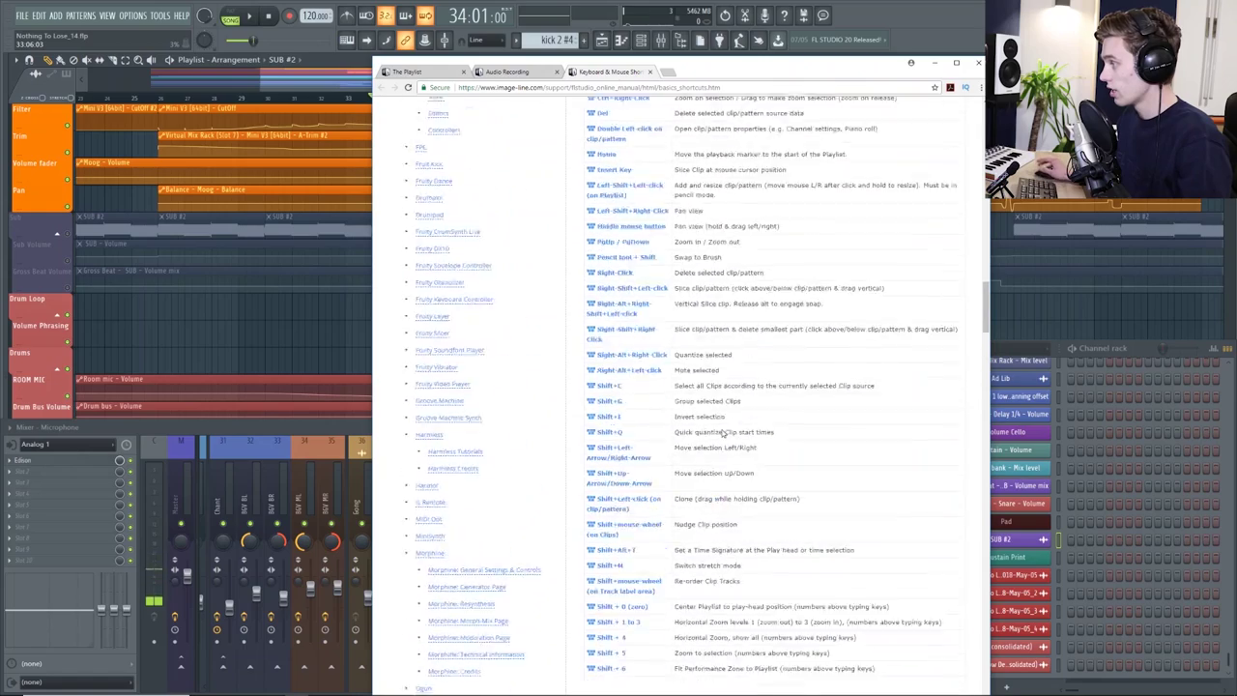
{"action": "scroll", "coordinate": [722, 433], "scroll_direction": "up", "scroll_amount": 11}
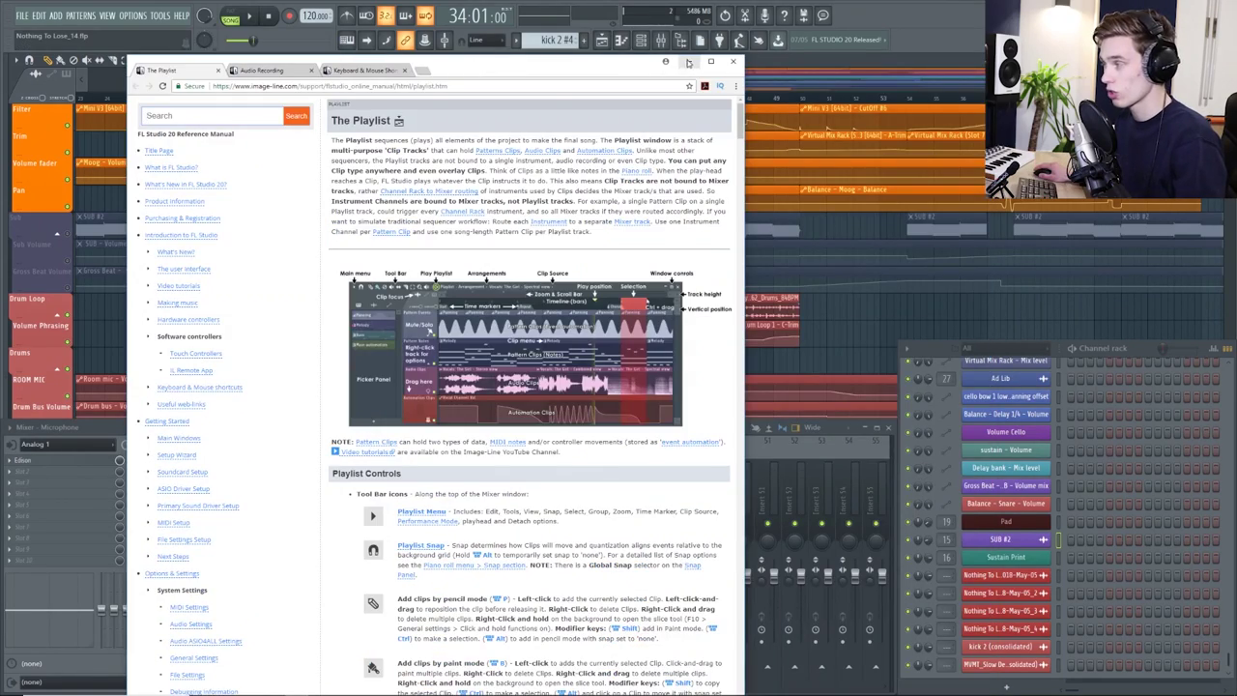
{"action": "key", "text": "alt+Tab"}
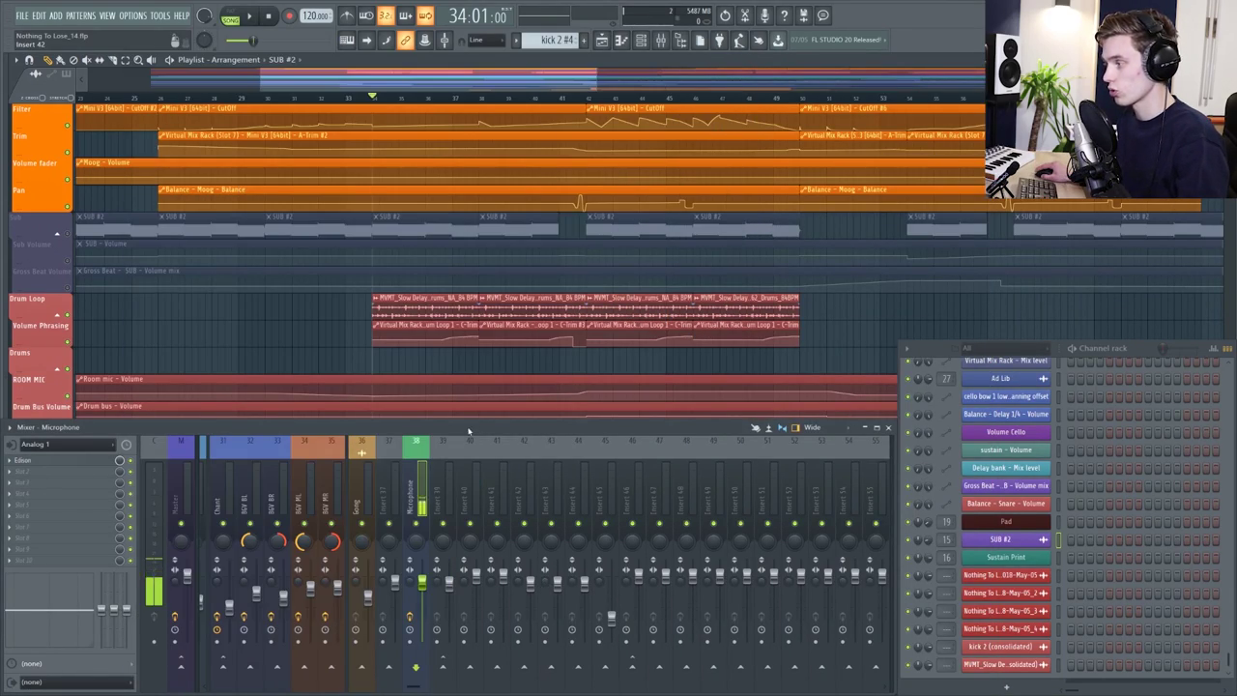
Toggle the Playlist, Channel rack and SUB #2 Piano roll windows, ending with the Playlist shown.
{"action": "left_click", "coordinate": [1136, 353]}
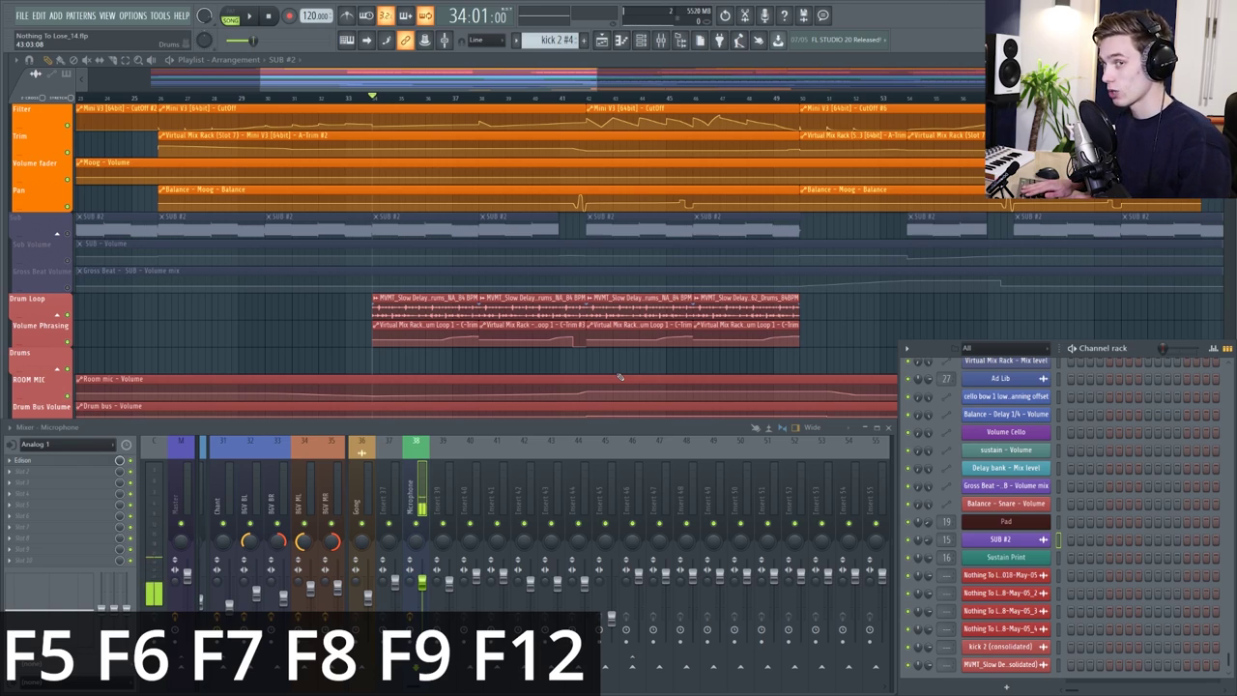
{"action": "key", "text": "F5"}
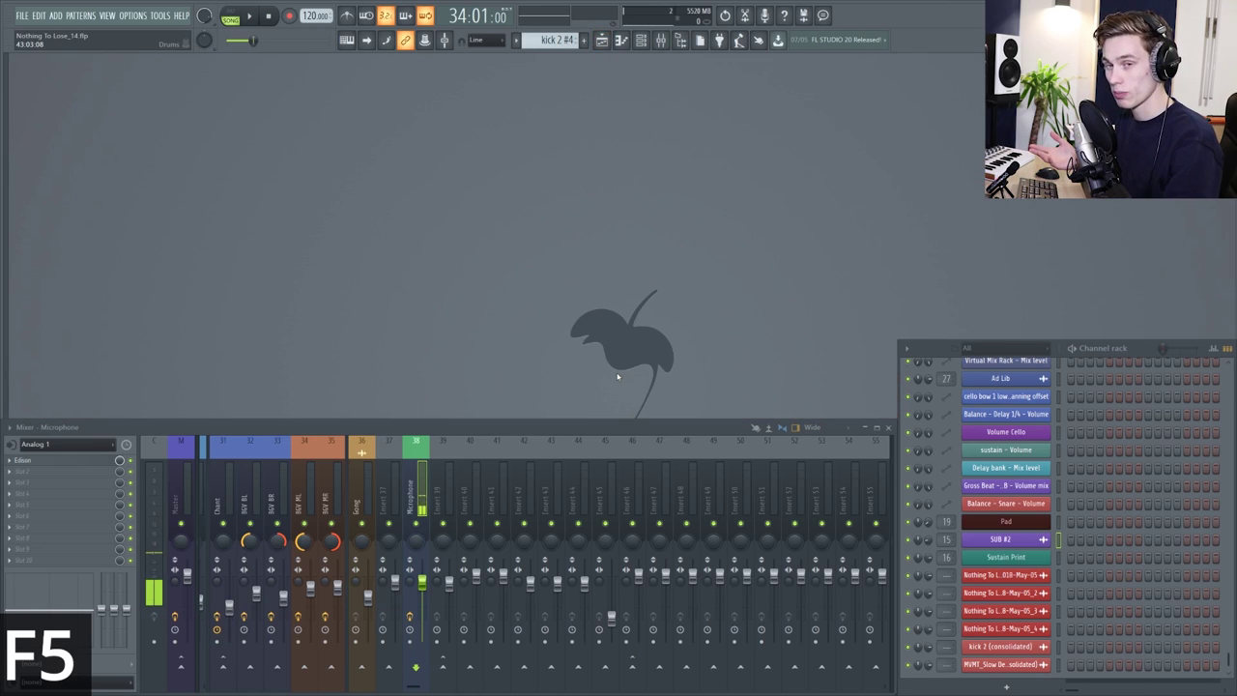
{"action": "key", "text": "F5"}
{"action": "key", "text": "F6"}
{"action": "key", "text": "F6"}
{"action": "key", "text": "F6"}
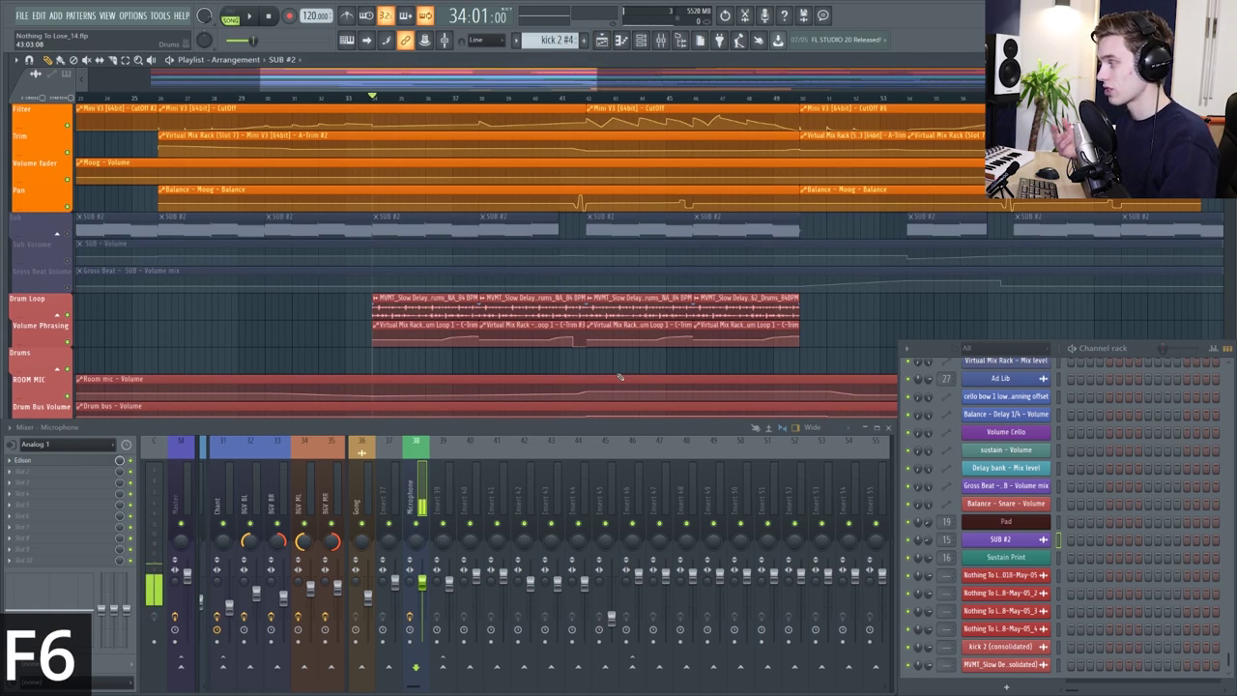
{"action": "key", "text": "F6"}
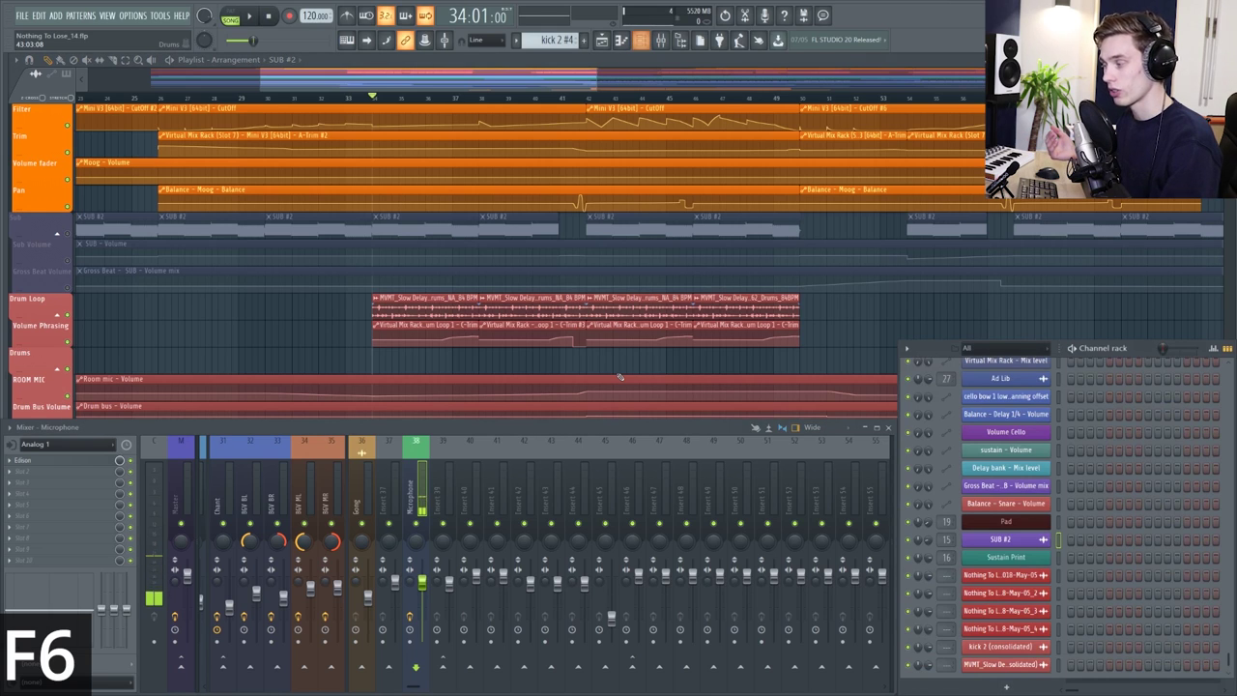
{"action": "key", "text": "F7"}
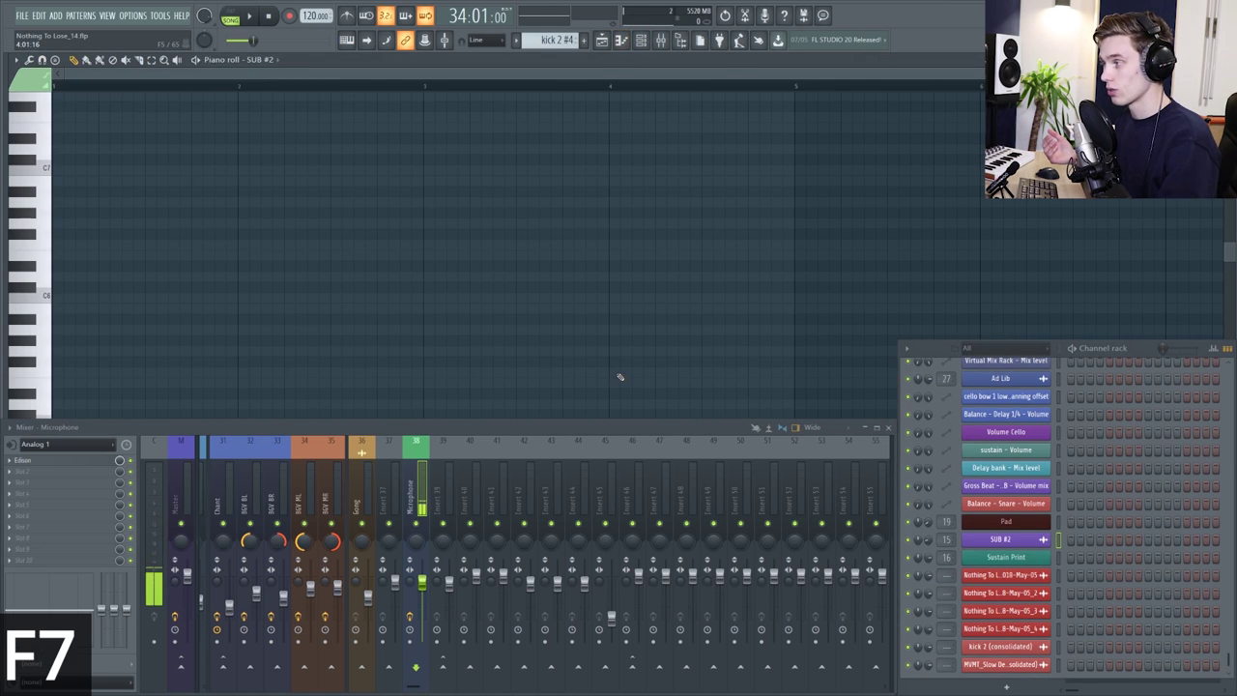
{"action": "key", "text": "F7"}
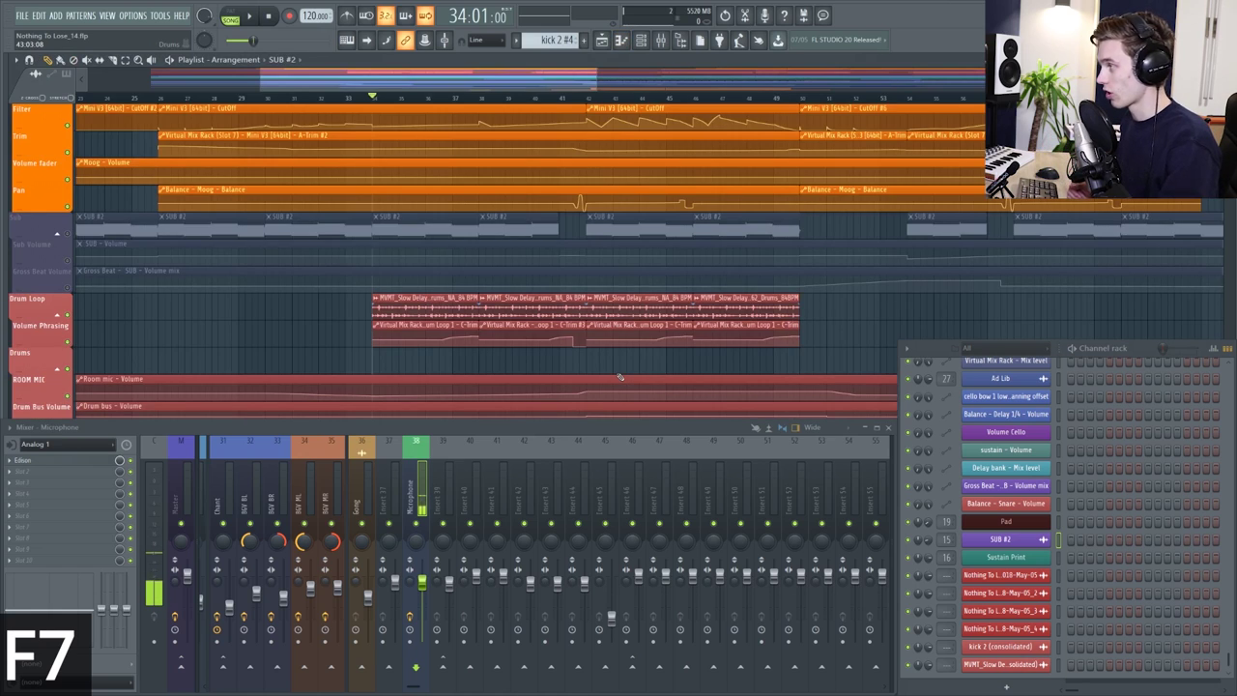
Hide and reshow the Mixer, and close all windows and bring them back.
{"action": "key", "text": "F9"}
{"action": "key", "text": "F9"}
{"action": "key", "text": "F9"}
{"action": "key", "text": "F9"}
{"action": "key", "text": "F9"}
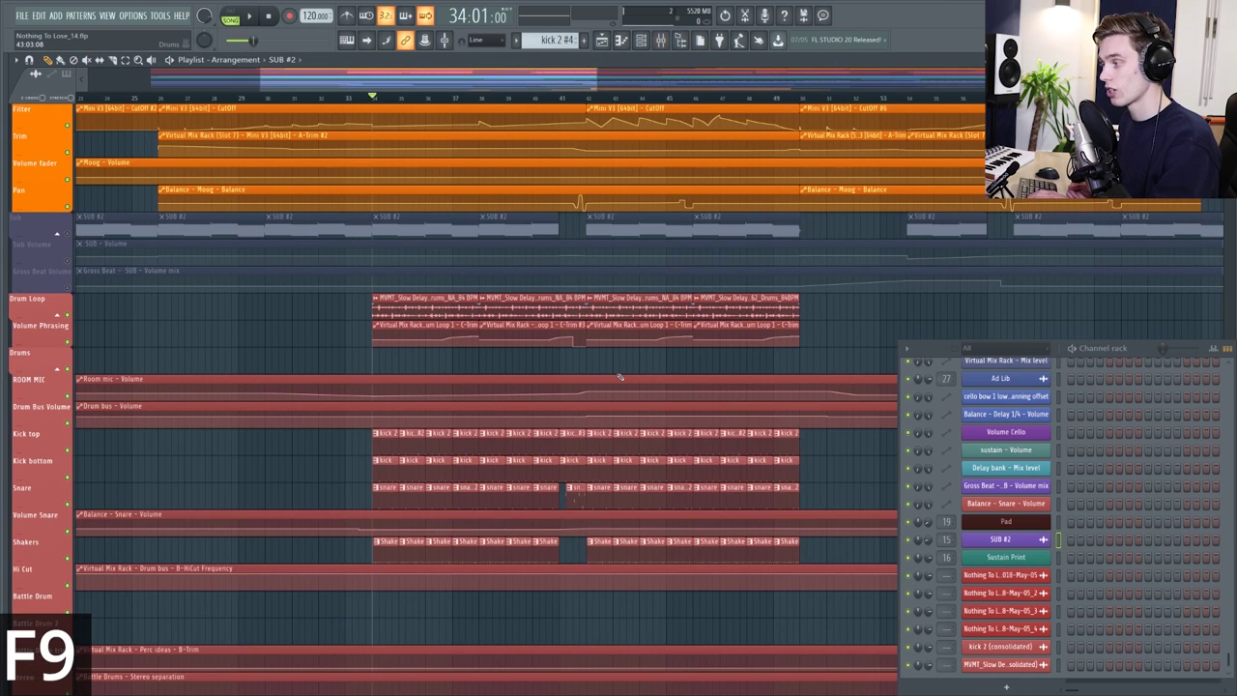
{"action": "key", "text": "F12"}
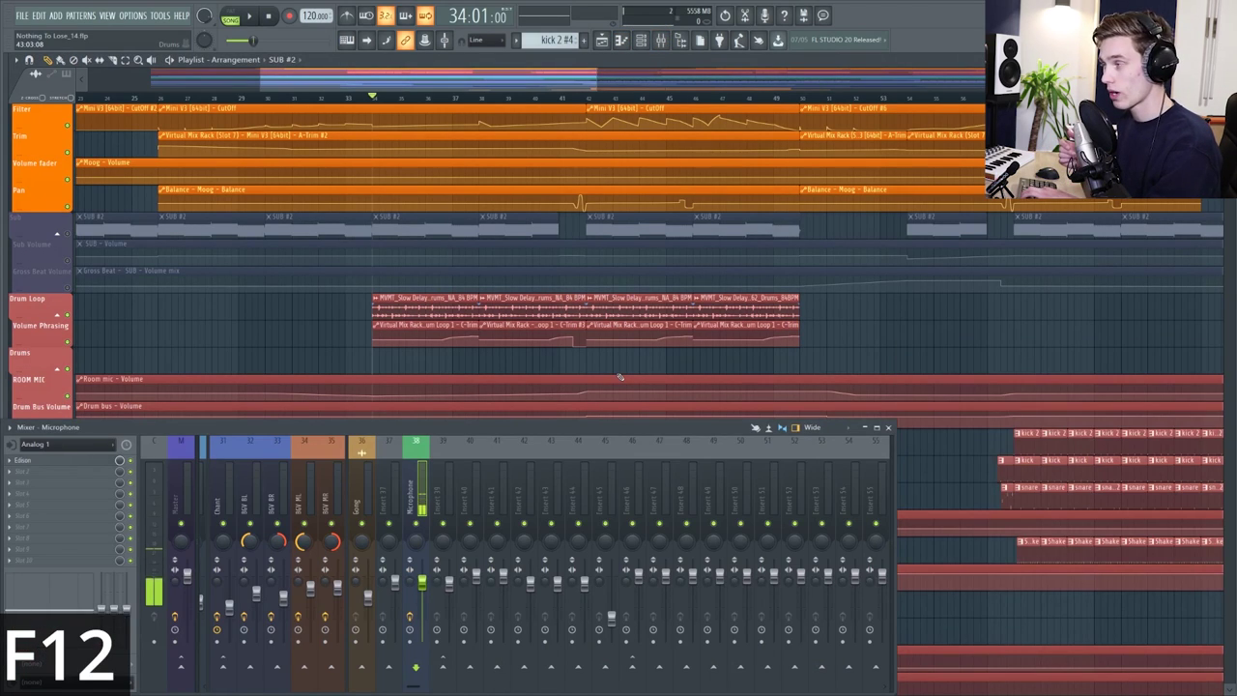
{"action": "key", "text": "F12"}
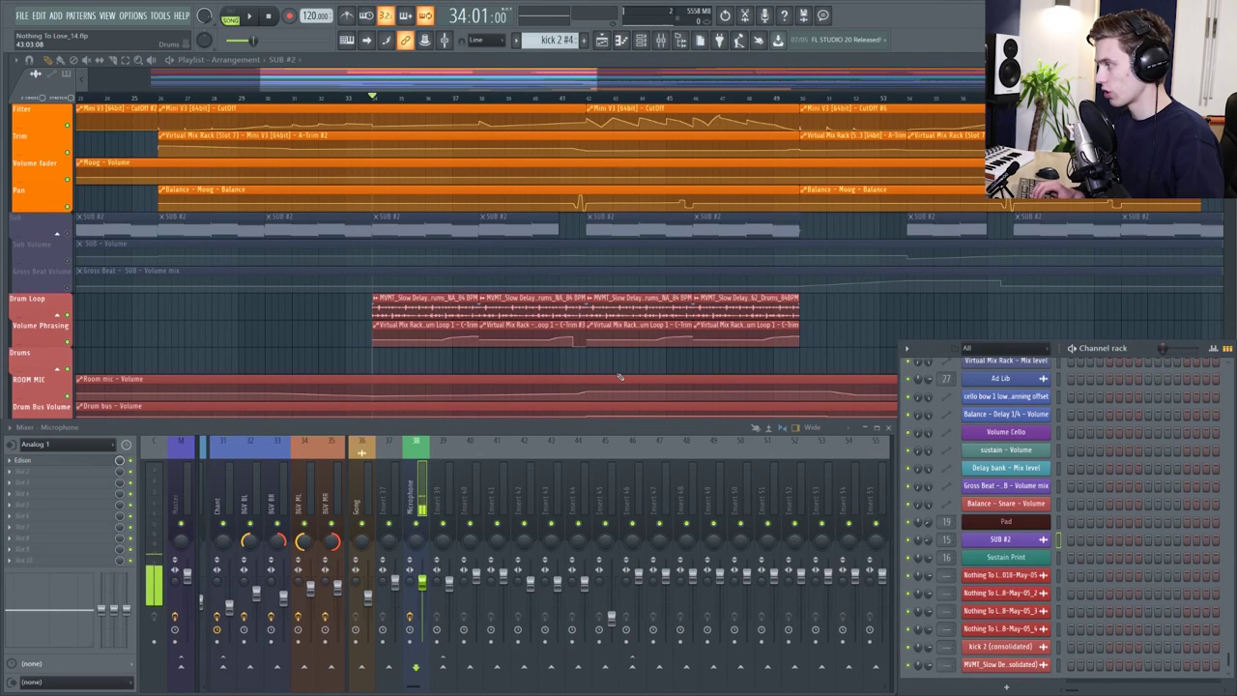
View the Plugin Picker, and choose the MVMT_Slow Delayed Drums_NA_84 audio clip in the Project Picker.
{"action": "key", "text": "F8"}
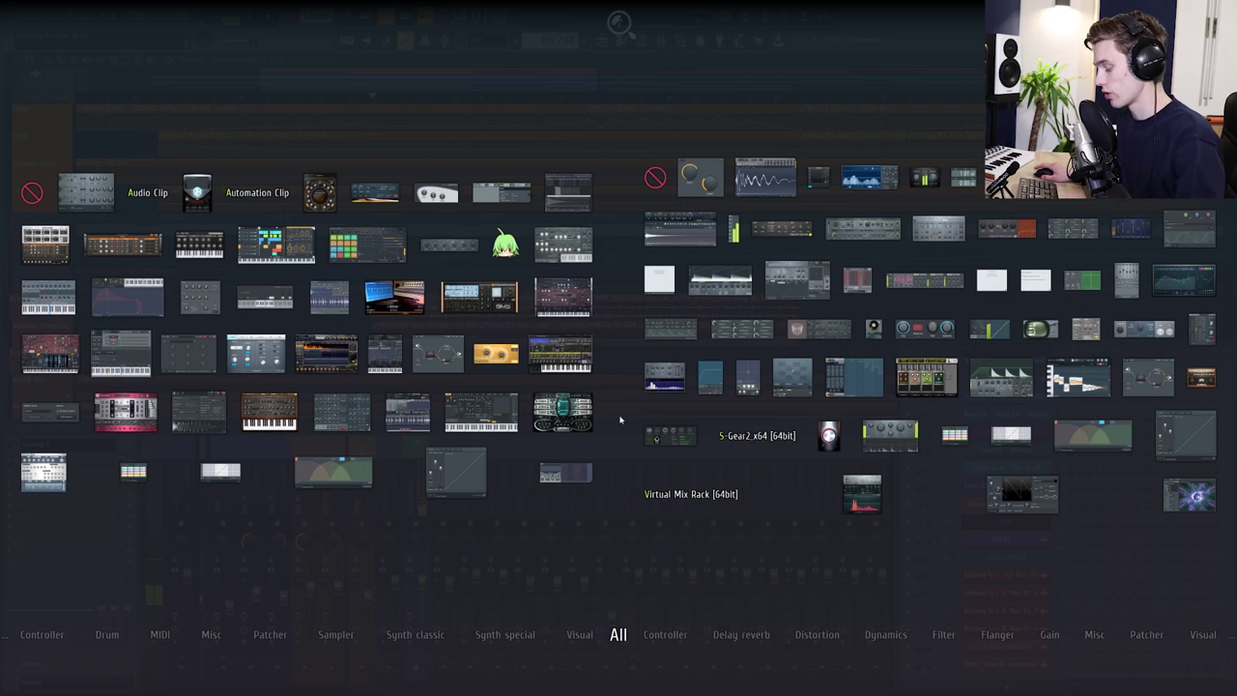
{"action": "key", "text": "Escape"}
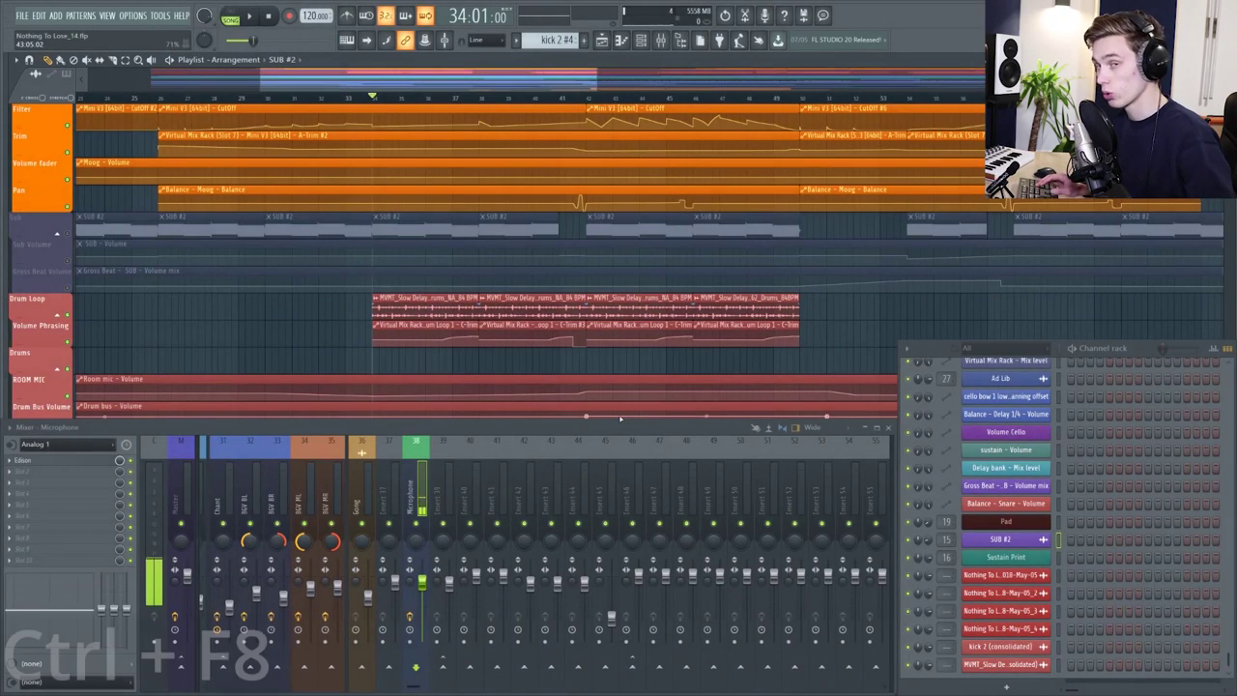
{"action": "key", "text": "ctrl+F8"}
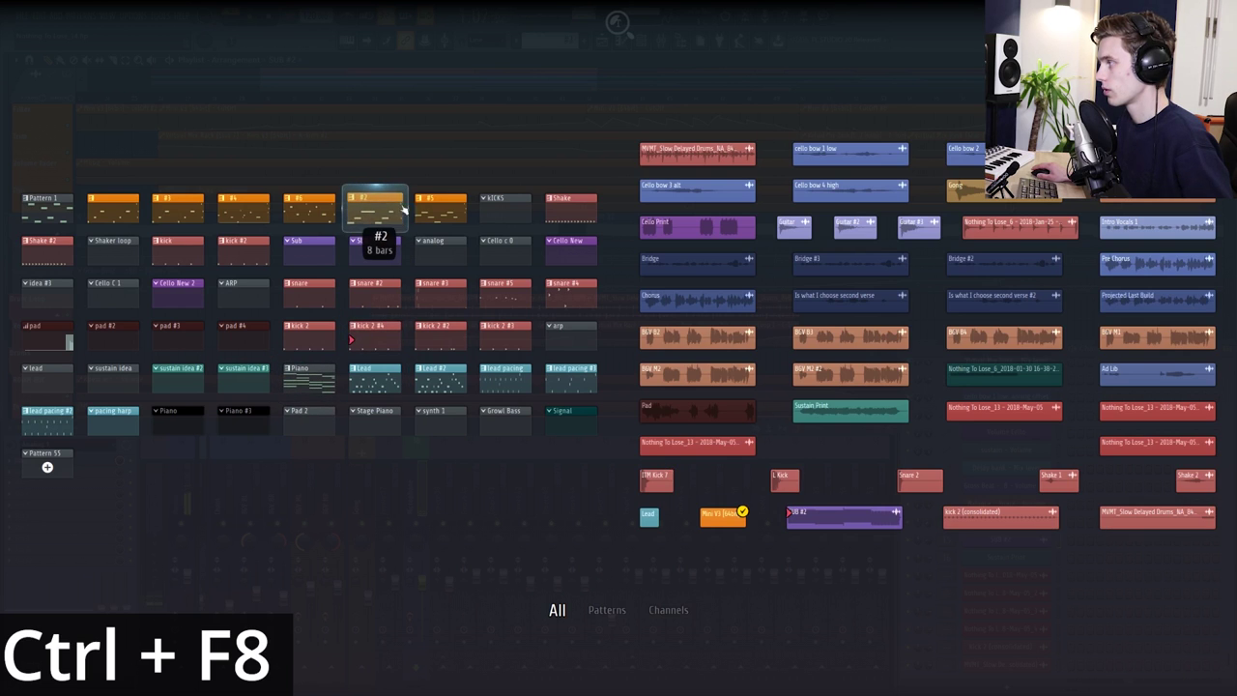
{"action": "left_click", "coordinate": [690, 155]}
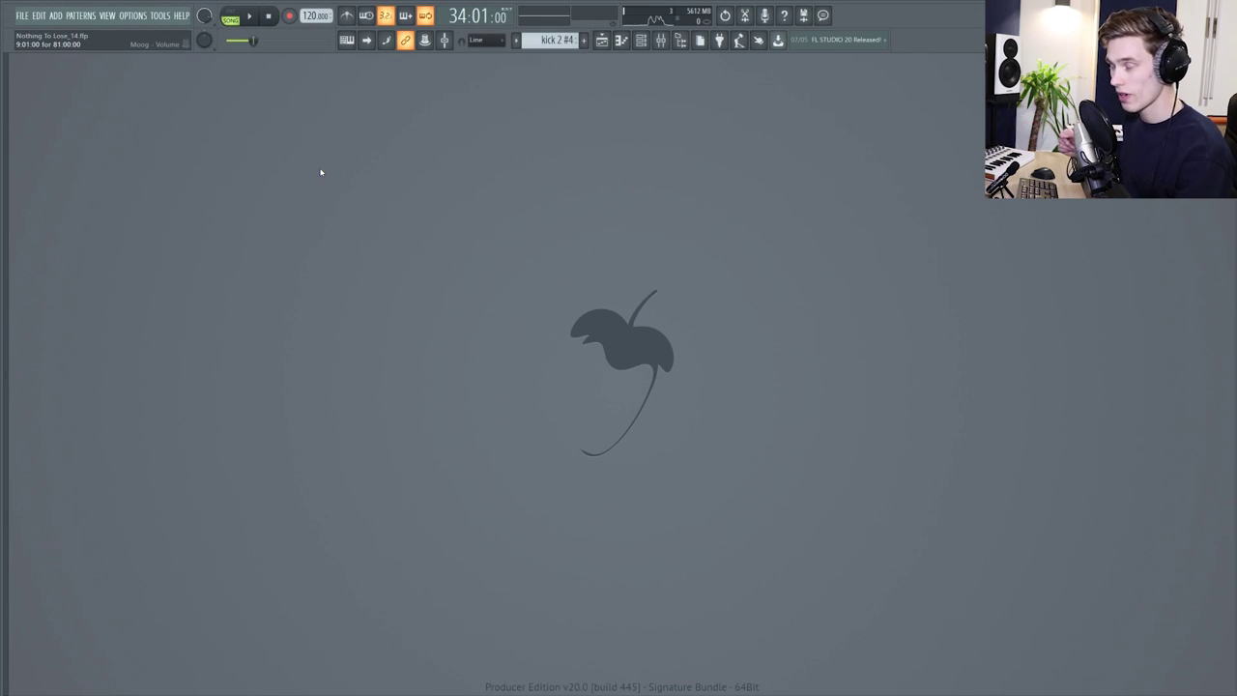
Reopen the Playlist as a floating window, move and widen it to fill the workspace, and maximize it.
{"action": "key", "text": "F5"}
{"action": "key", "text": "F5"}
{"action": "key", "text": "F5"}
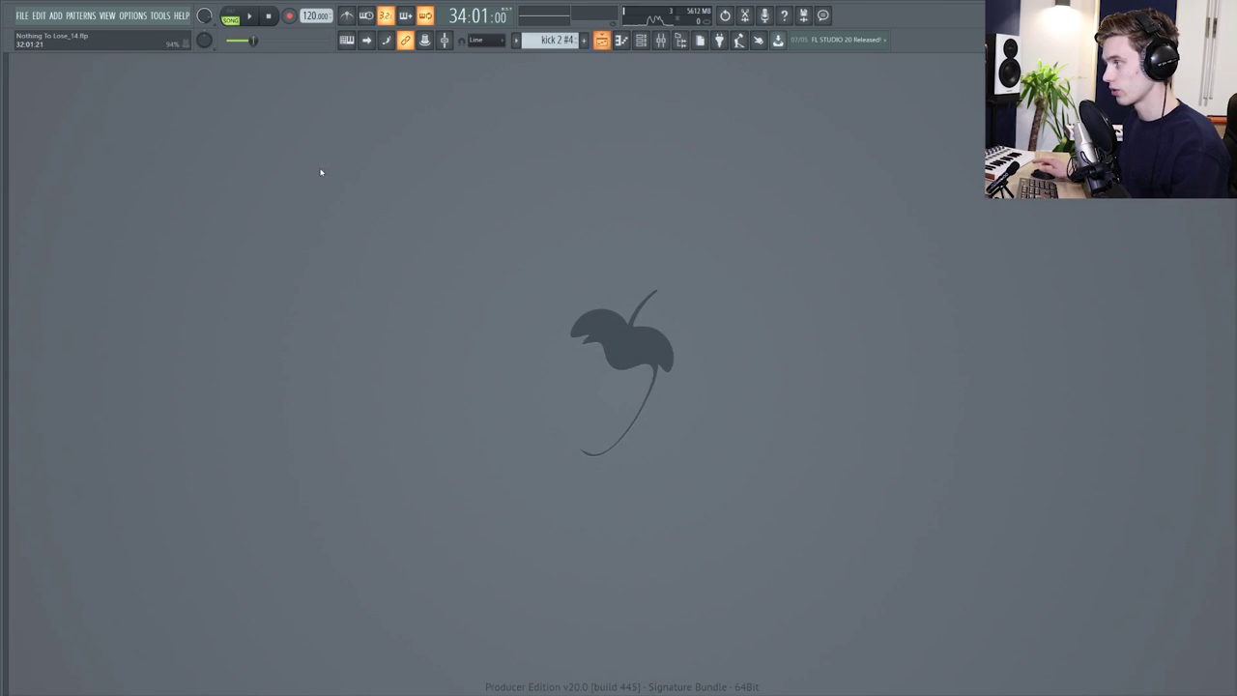
{"action": "key", "text": "Return"}
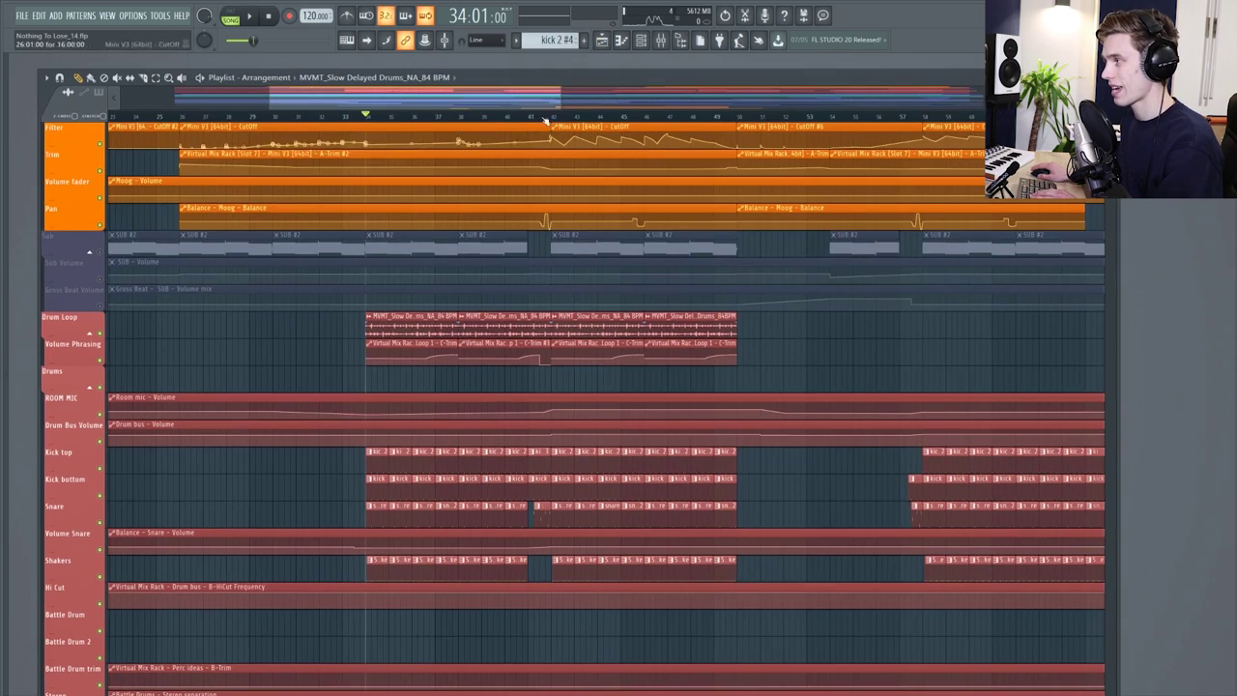
{"action": "mouse_move", "coordinate": [571, 80]}
{"action": "left_mouse_down"}
{"action": "mouse_move", "coordinate": [583, 87]}
{"action": "mouse_move", "coordinate": [553, 70]}
{"action": "left_mouse_up"}
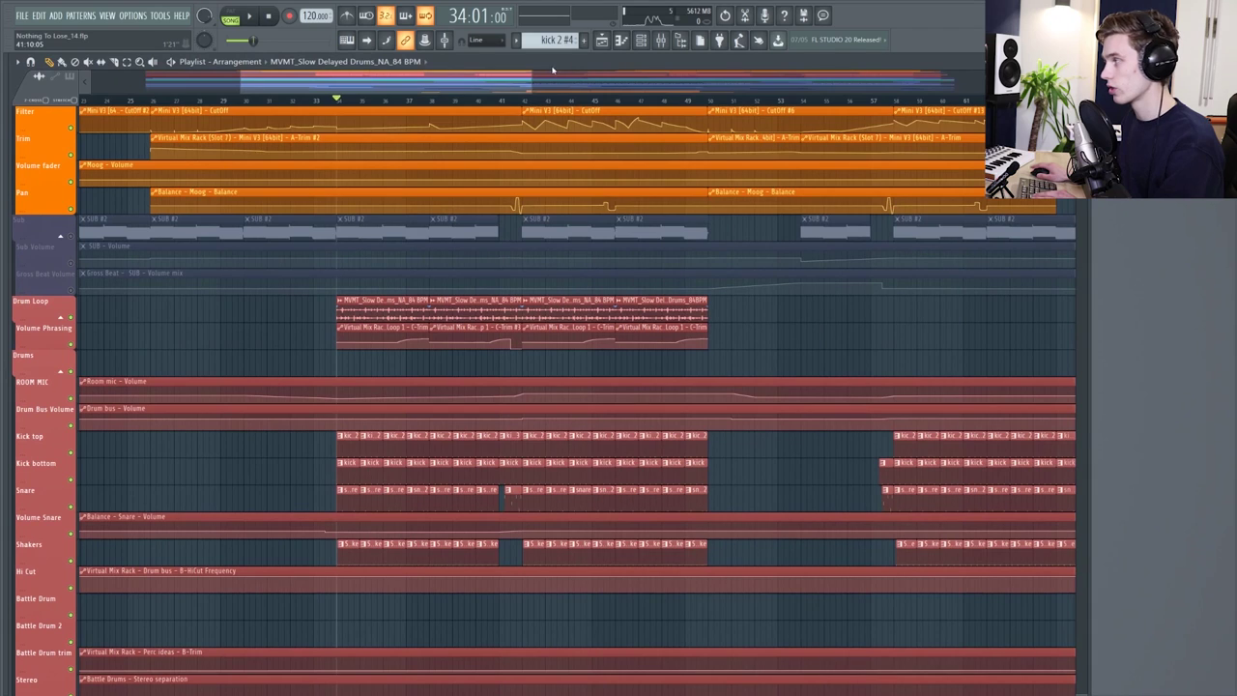
{"action": "left_click_drag", "start_coordinate": [1090, 206], "coordinate": [1233, 206]}
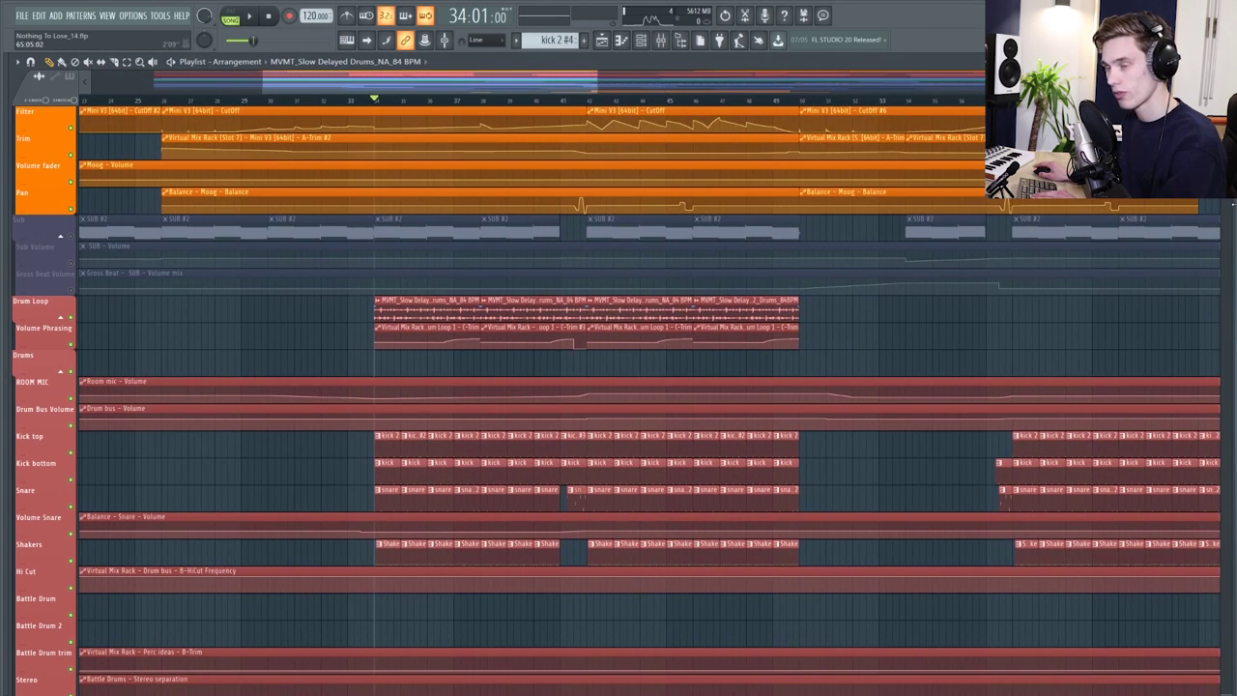
{"action": "key", "text": "Return"}
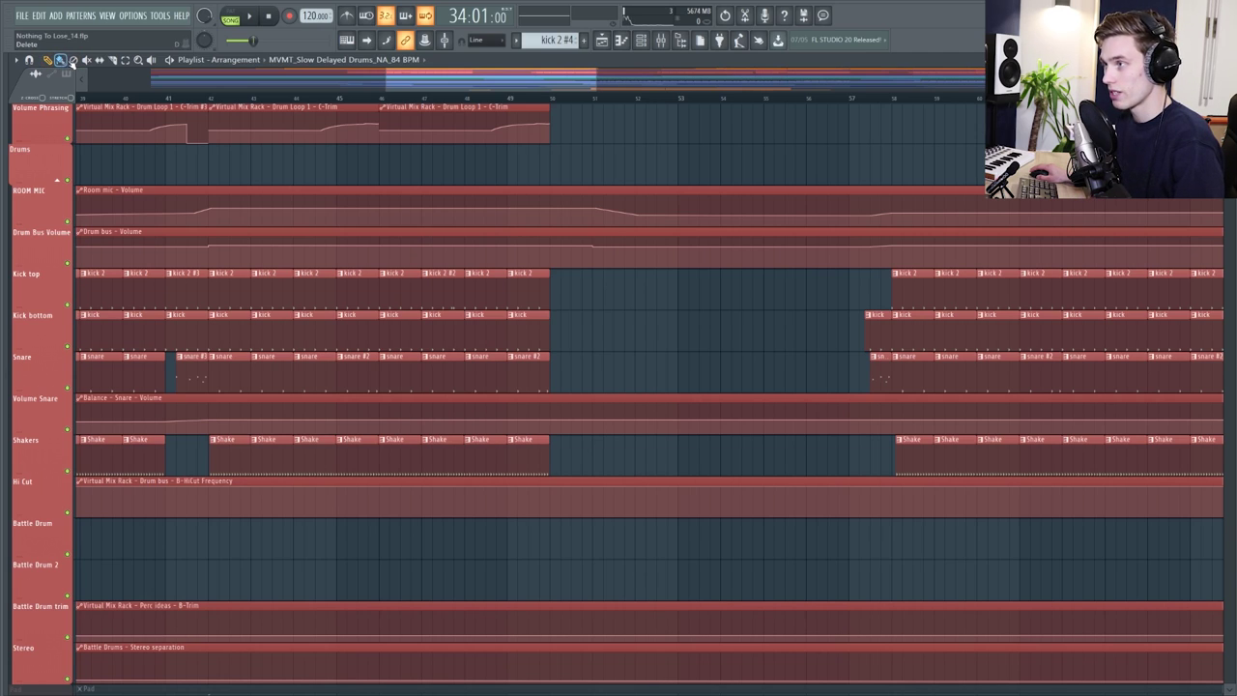
Slice the kick 2 clip at bar 49 on the Kick top track at about its middle.
{"action": "left_click", "coordinate": [527, 282]}
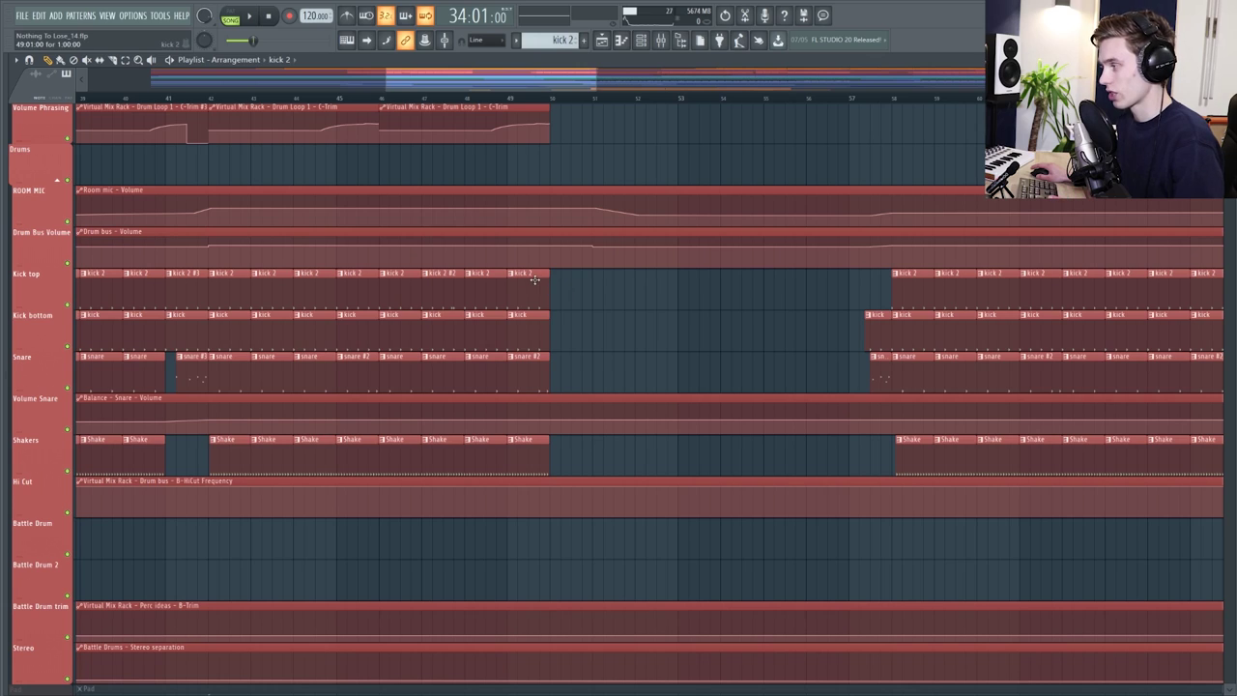
{"action": "left_click", "coordinate": [113, 60]}
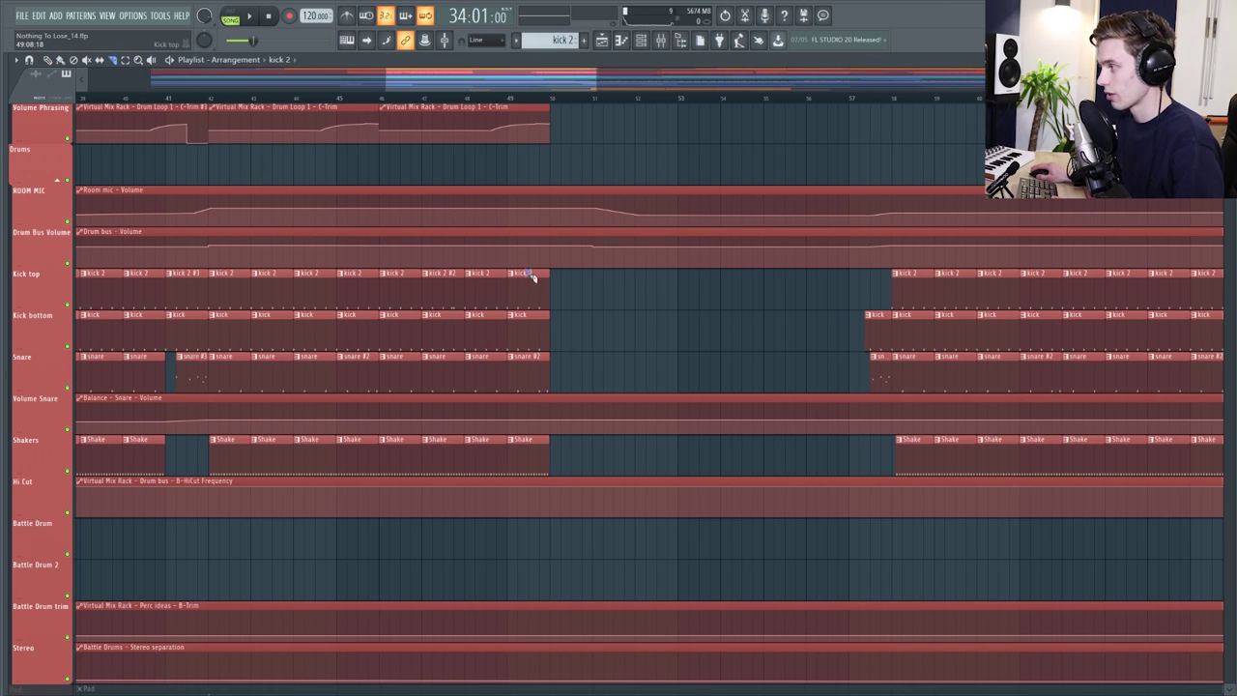
{"action": "left_click_drag", "start_coordinate": [533, 278], "coordinate": [533, 319]}
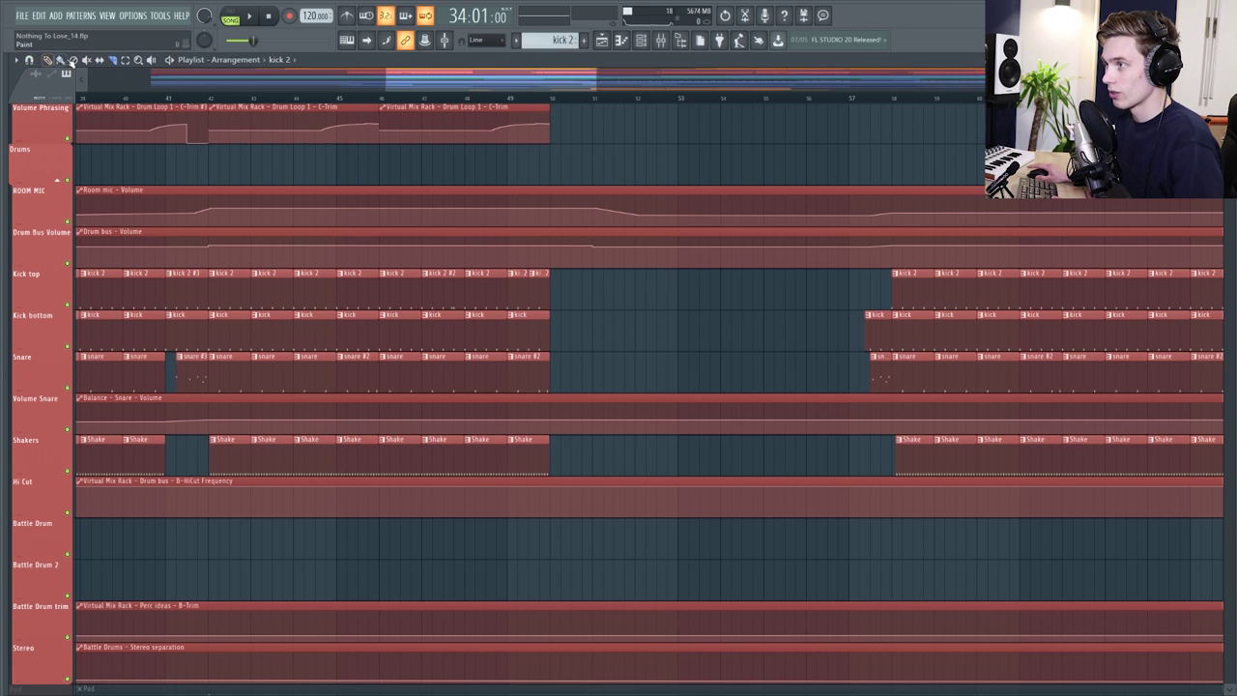
Delete the second half of the sliced kick 2 clip at bar 49 on Kick top and return to the Draw tool.
{"action": "left_click", "coordinate": [72, 60]}
{"action": "left_click", "coordinate": [540, 282]}
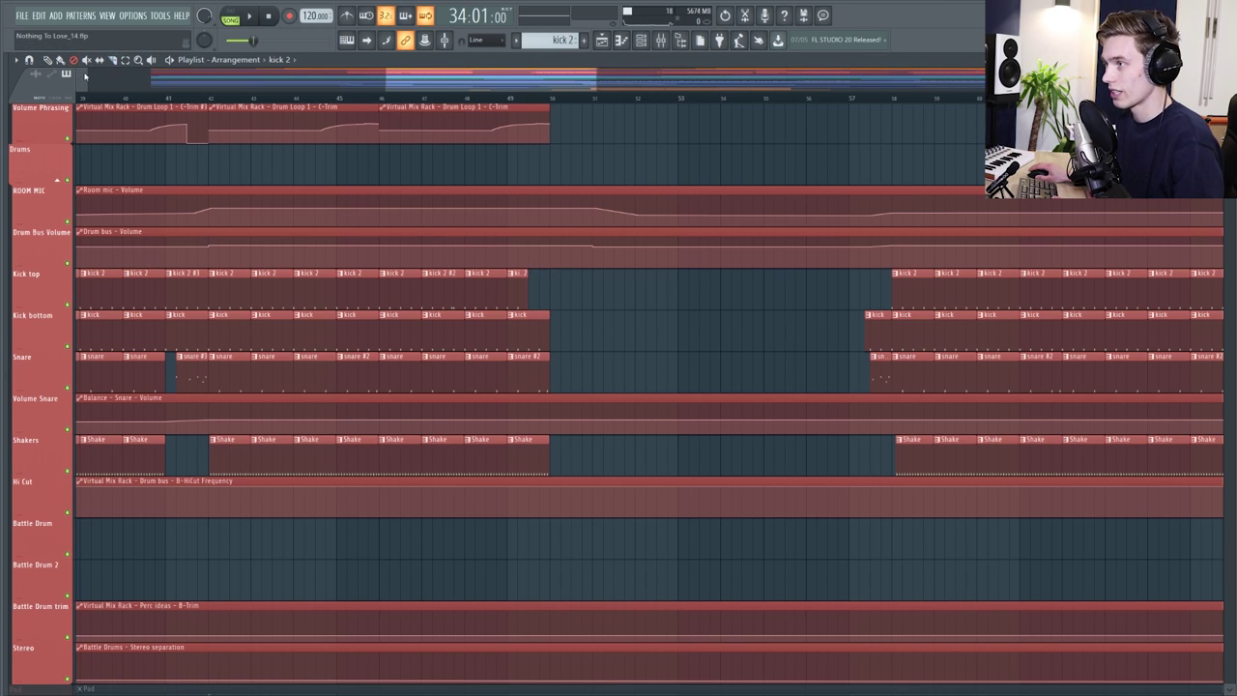
{"action": "left_click", "coordinate": [48, 59]}
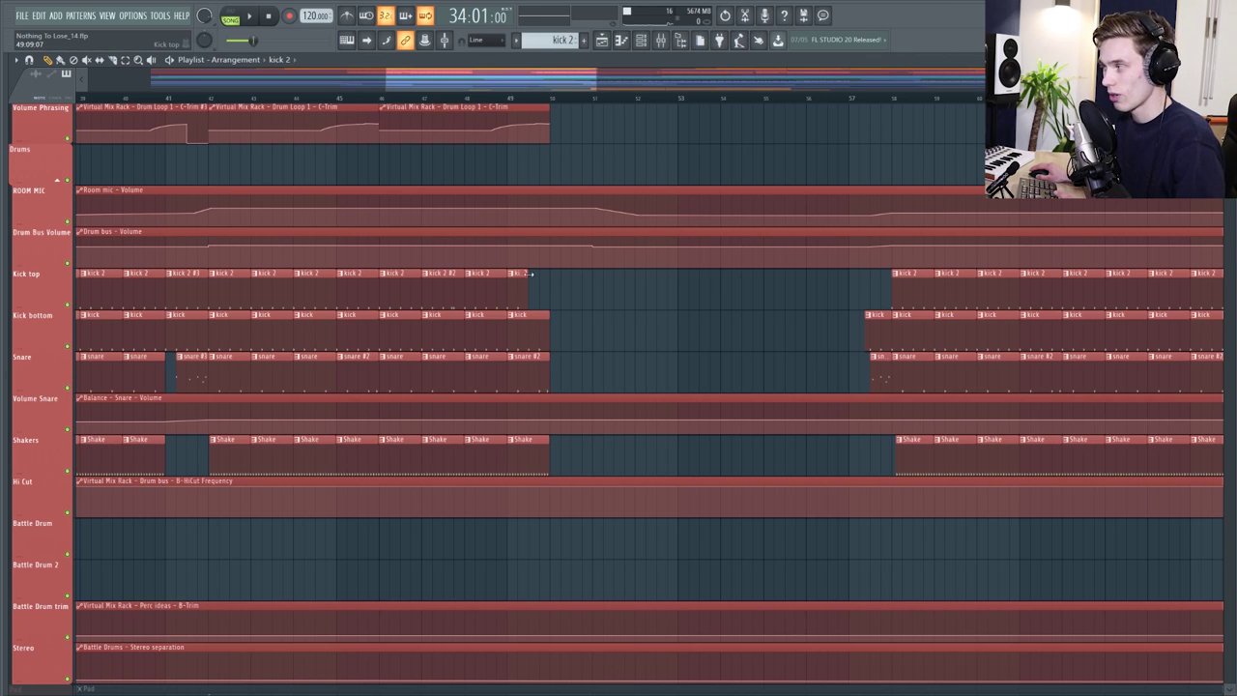
Extend the kick 2 clip at bar 49 on Kick top back to one bar, and slice off and delete its second half.
{"action": "left_click_drag", "start_coordinate": [528, 274], "coordinate": [549, 274]}
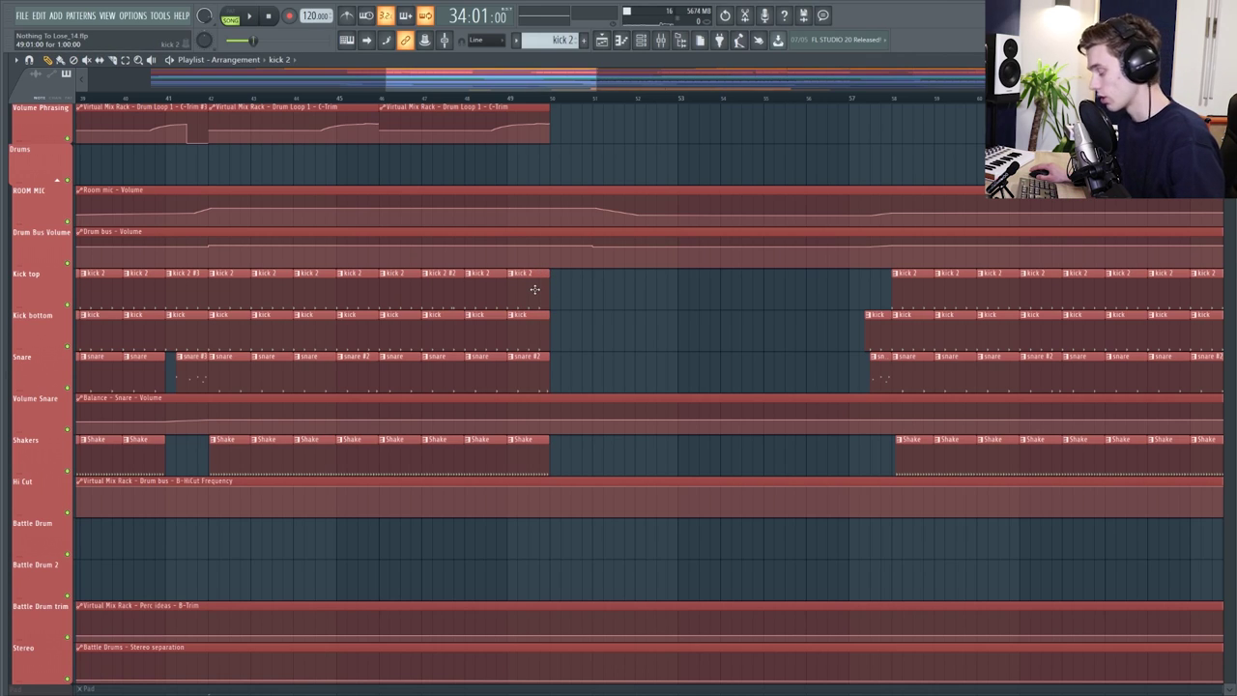
{"action": "key", "text": "c"}
{"action": "left_click_drag", "start_coordinate": [531, 277], "coordinate": [537, 311]}
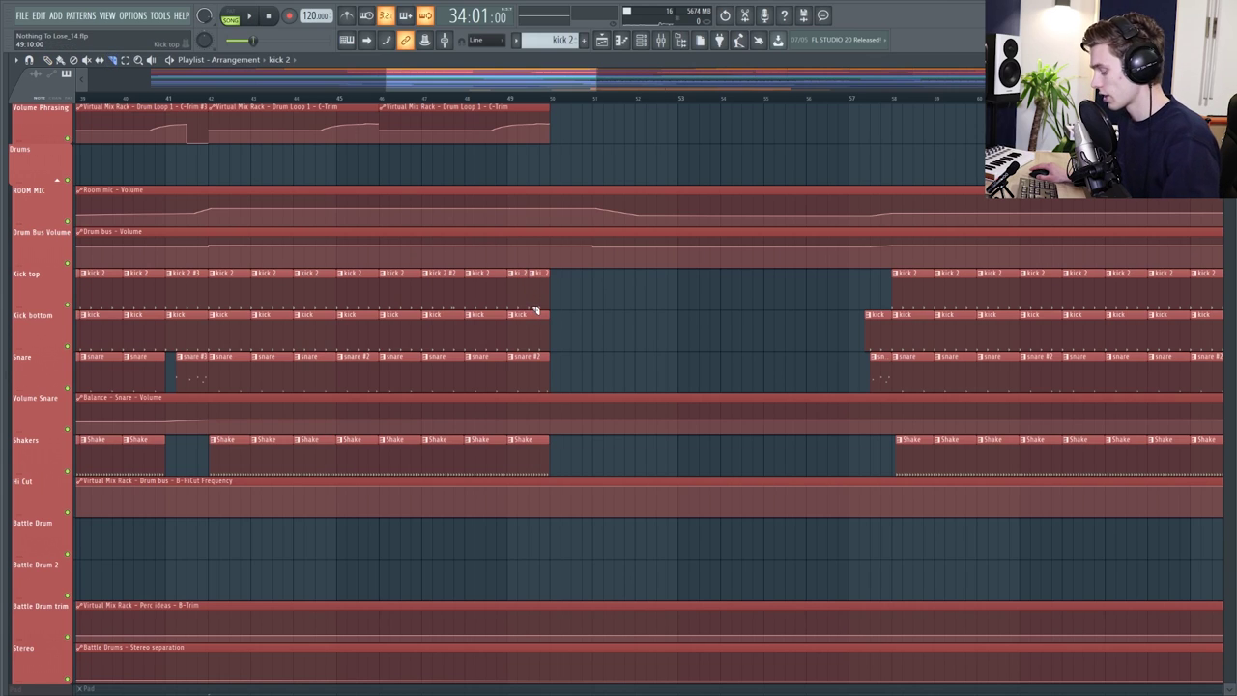
{"action": "right_click", "coordinate": [535, 304]}
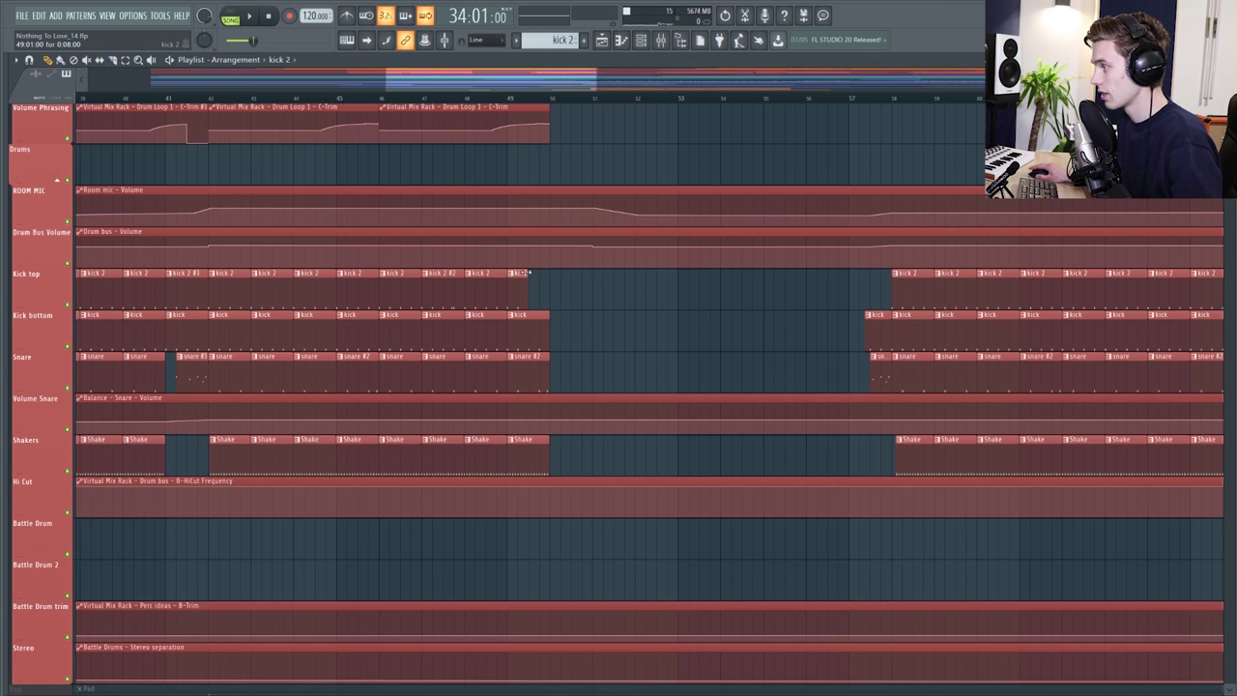
Paint a row of shortened kick 2 clips from bar 50 to about bar 53 on Kick top, and erase the painted copies.
{"action": "left_click", "coordinate": [551, 280]}
{"action": "key", "text": "b"}
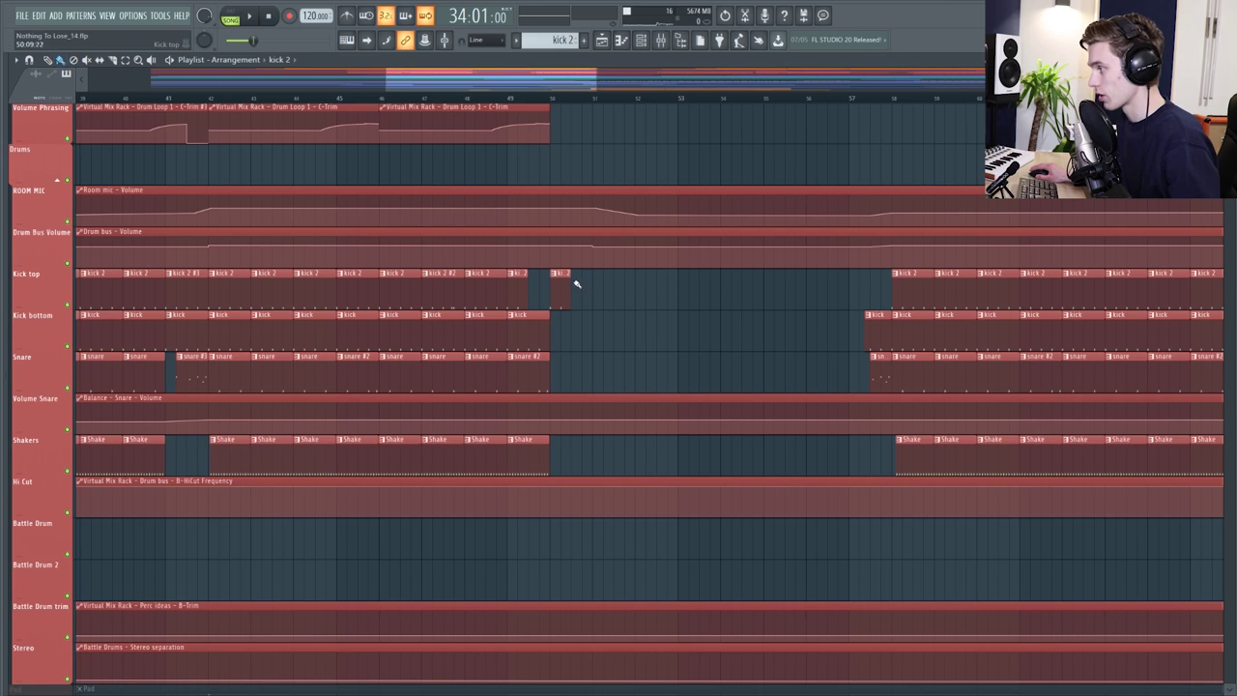
{"action": "left_click_drag", "start_coordinate": [577, 283], "coordinate": [676, 284]}
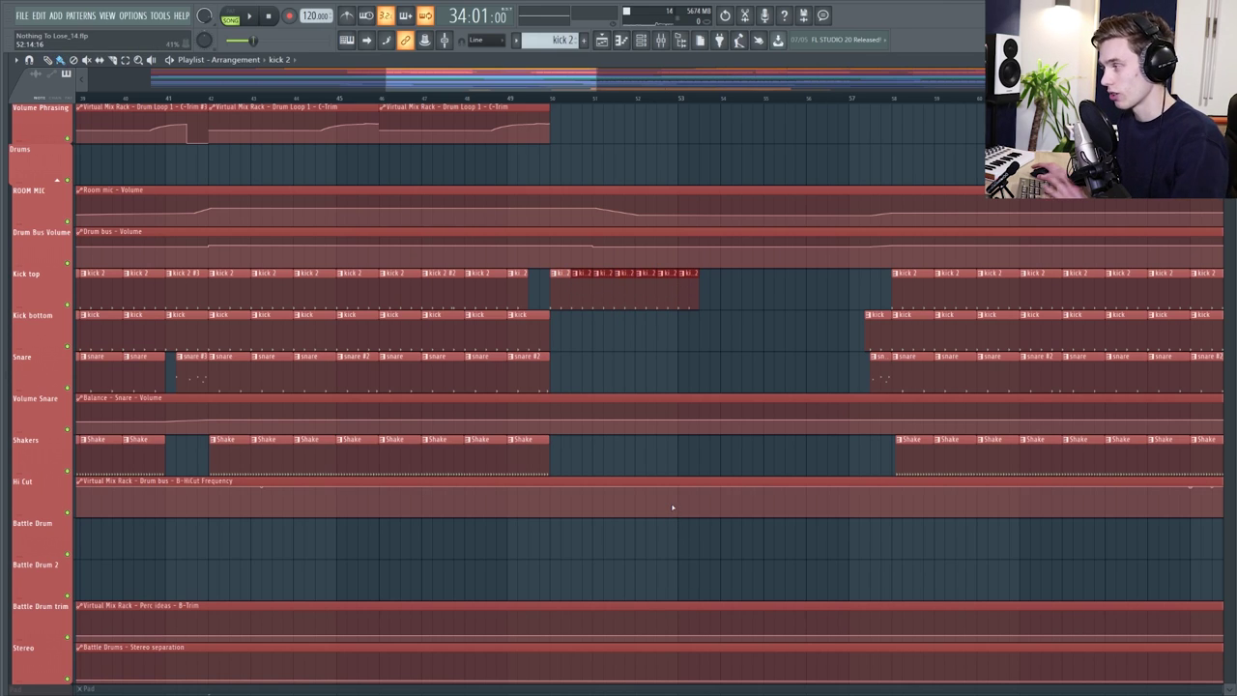
{"action": "key", "text": "p"}
{"action": "left_click_drag", "start_coordinate": [692, 301], "coordinate": [571, 300]}
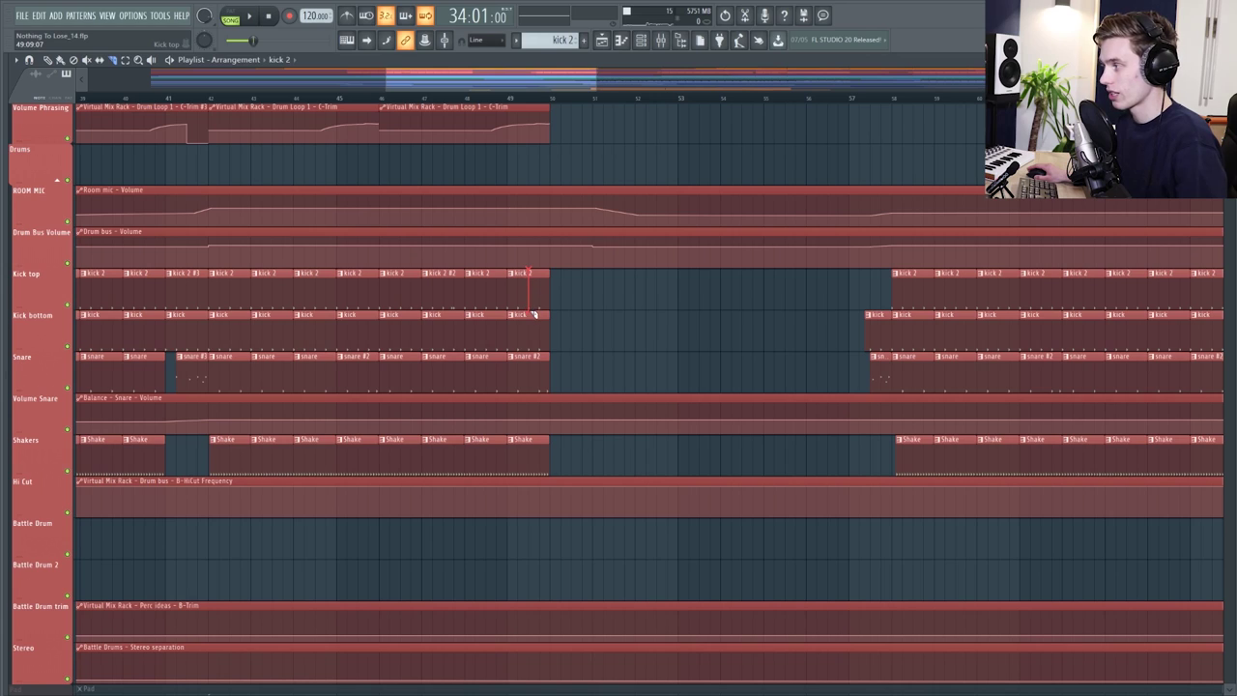
Slice the ends off the bar 49 clips on Kick top, Kick bottom and Snare so the cut pieces are discarded.
{"action": "left_click_drag", "start_coordinate": [532, 312], "coordinate": [531, 312]}
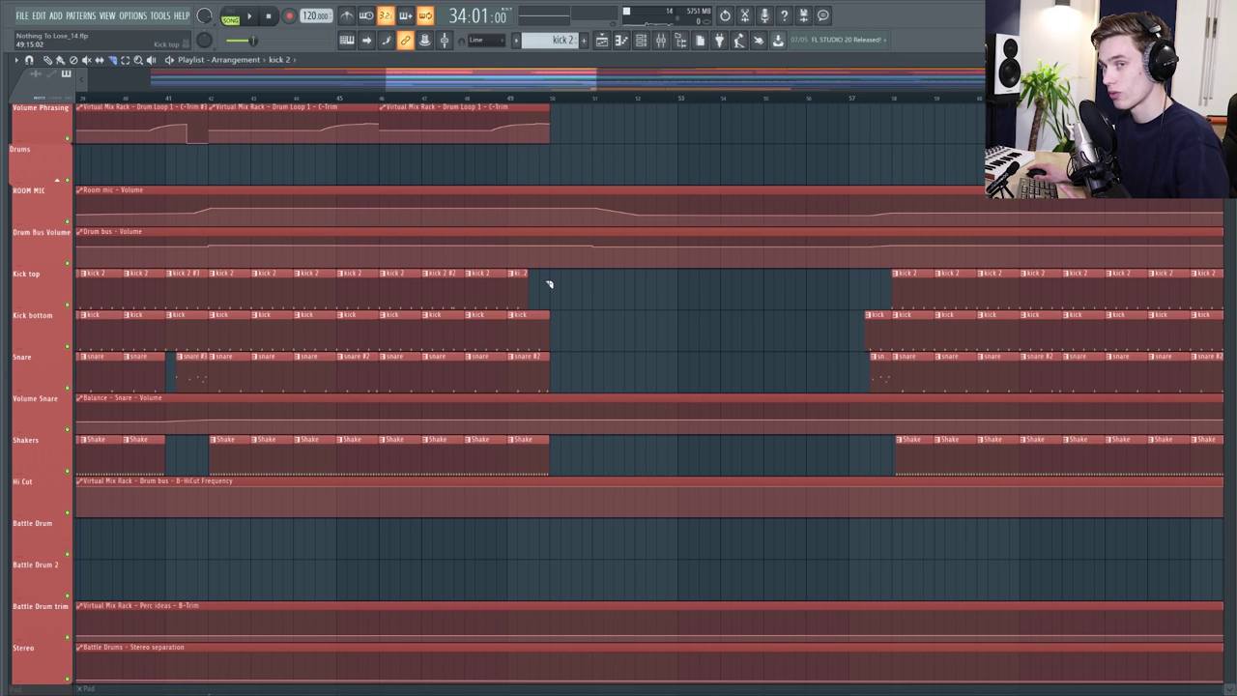
{"action": "left_click_drag", "start_coordinate": [546, 309], "coordinate": [537, 311]}
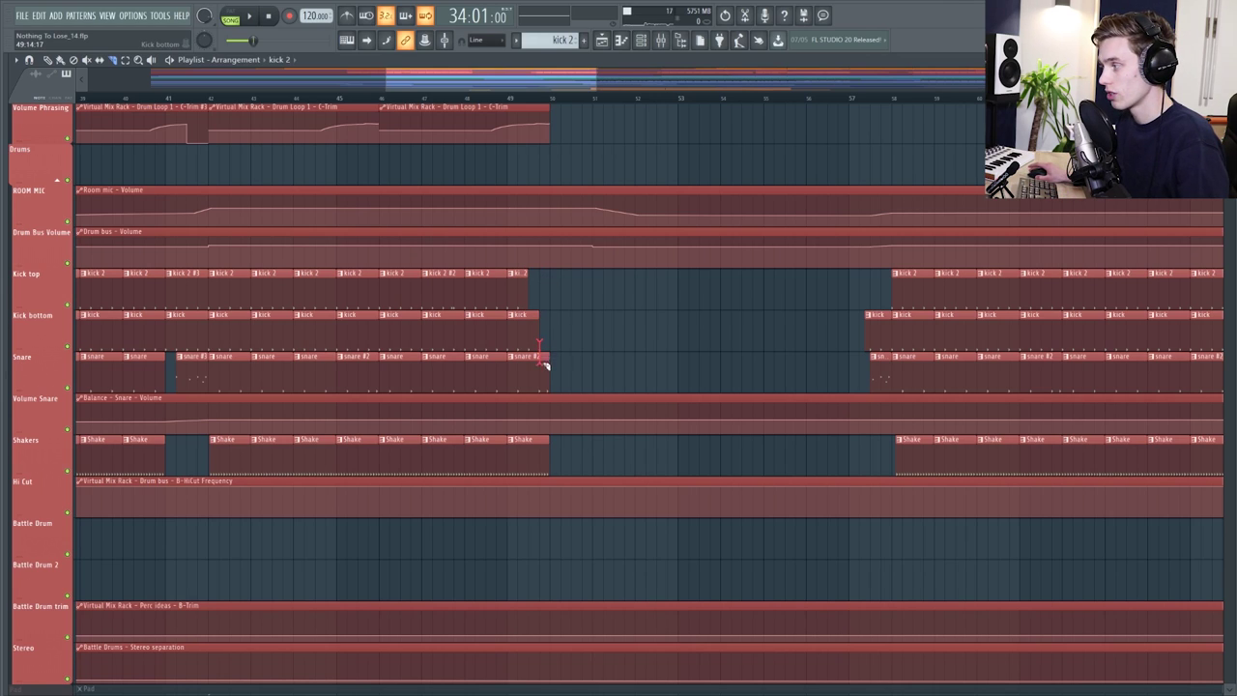
{"action": "left_click_drag", "start_coordinate": [544, 358], "coordinate": [541, 384]}
Undo the last slices on Snare and Kick bottom, and try slicing the end of the bar 49 kick clip again.
{"action": "key", "text": "ctrl+alt+z"}
{"action": "key", "text": "ctrl+alt+z"}
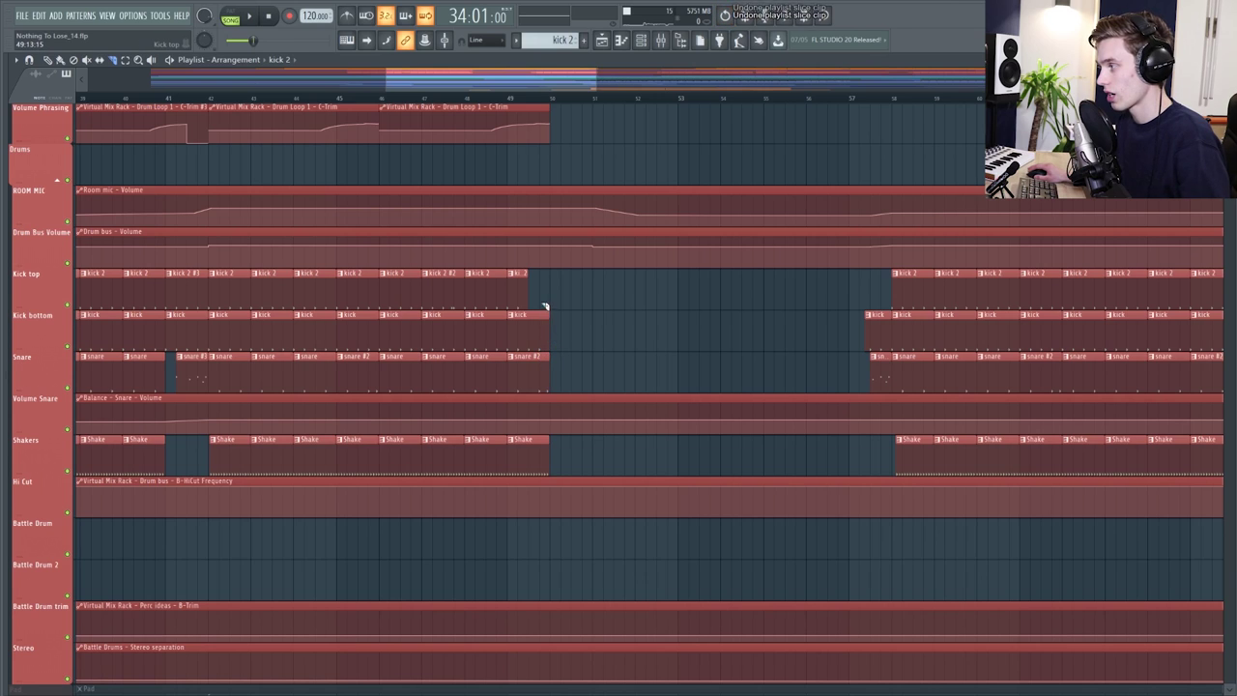
{"action": "left_click_drag", "start_coordinate": [544, 304], "coordinate": [546, 350]}
{"action": "right_click", "coordinate": [545, 322]}
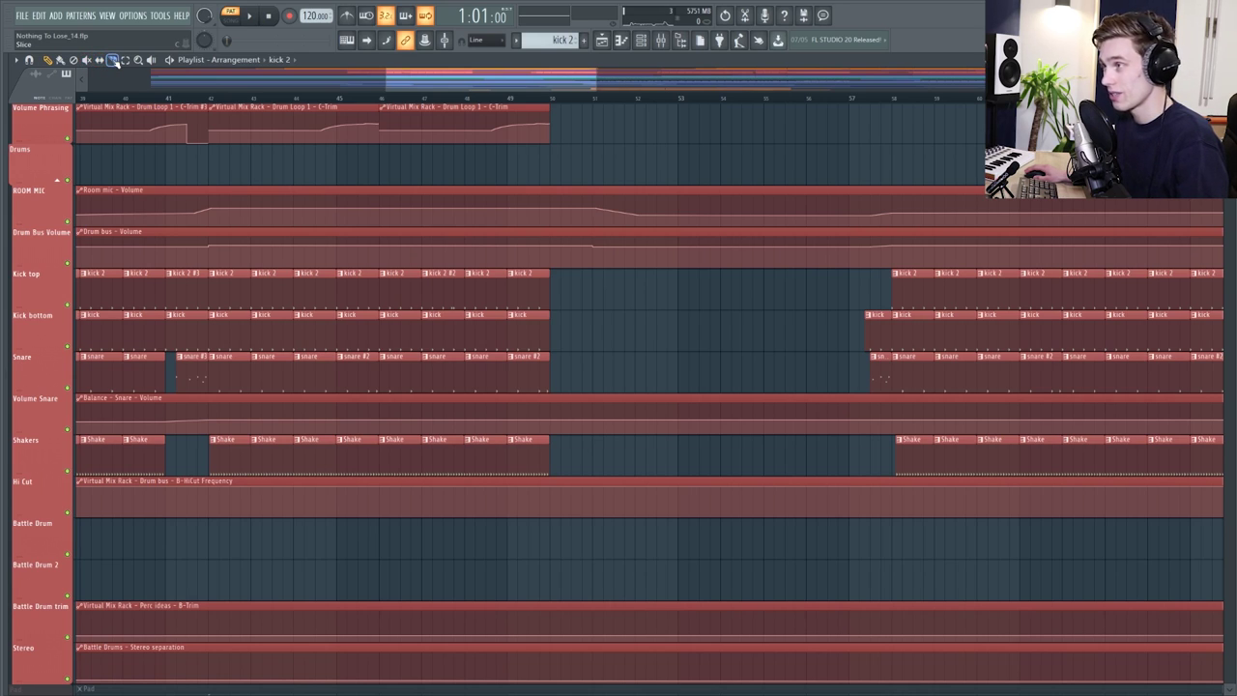
Select the four kick 2 clips from bar 46 to 49 on Kick top with the Select tool, and clear the selection.
{"action": "scroll", "coordinate": [573, 291], "scroll_direction": "up", "scroll_amount": 1}
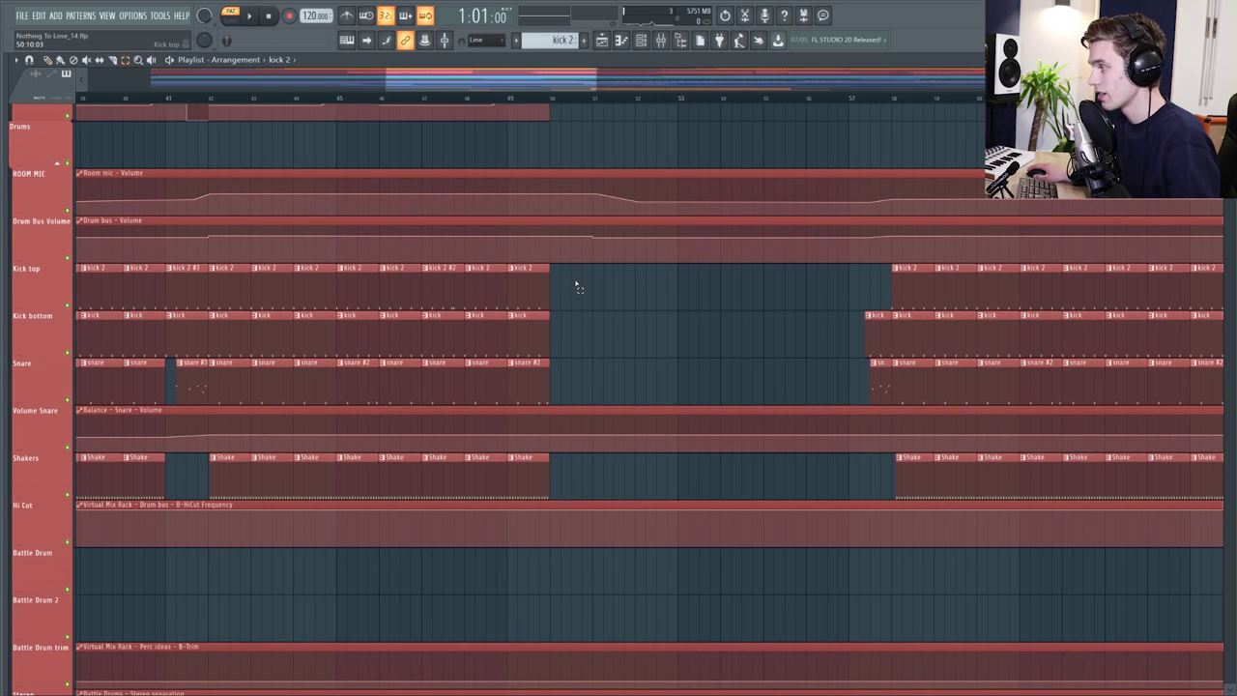
{"action": "left_click_drag", "start_coordinate": [577, 288], "coordinate": [383, 290]}
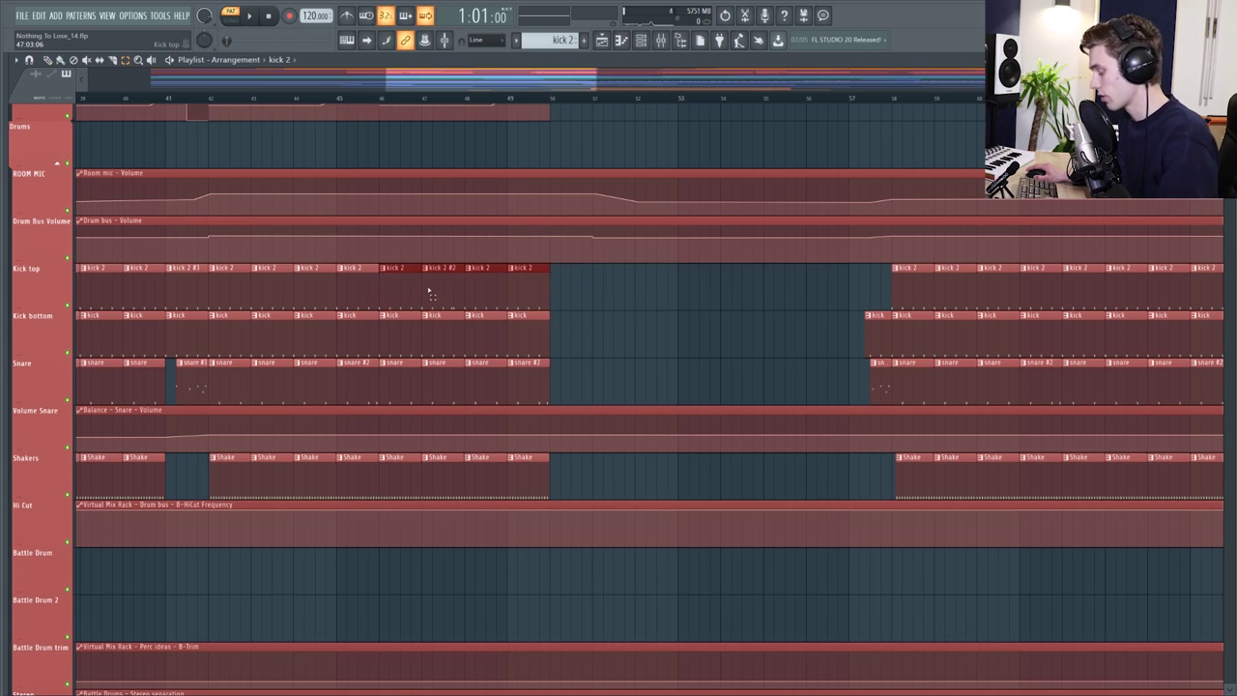
{"action": "left_click", "coordinate": [591, 288]}
{"action": "right_click", "coordinate": [591, 288]}
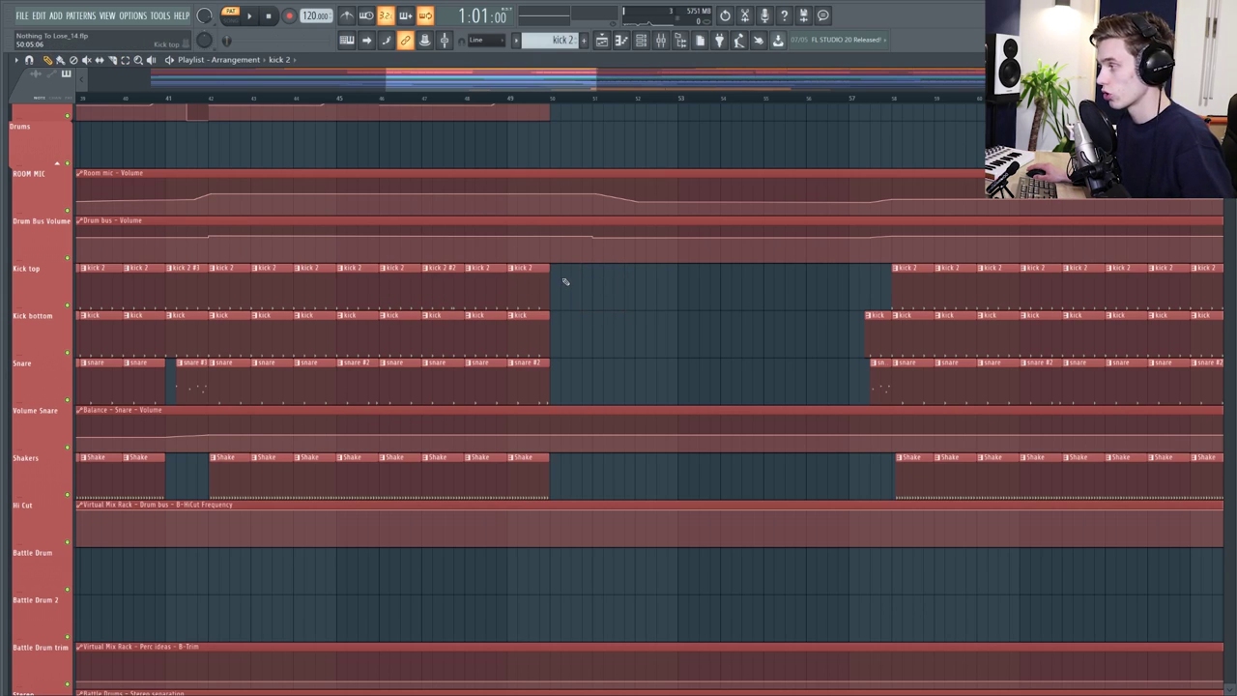
Copy and paste the kick 2 clips of bars 46 to 49, and move the pasted clips into the empty gap on Kick top.
{"action": "left_click_drag", "start_coordinate": [582, 281], "coordinate": [404, 280]}
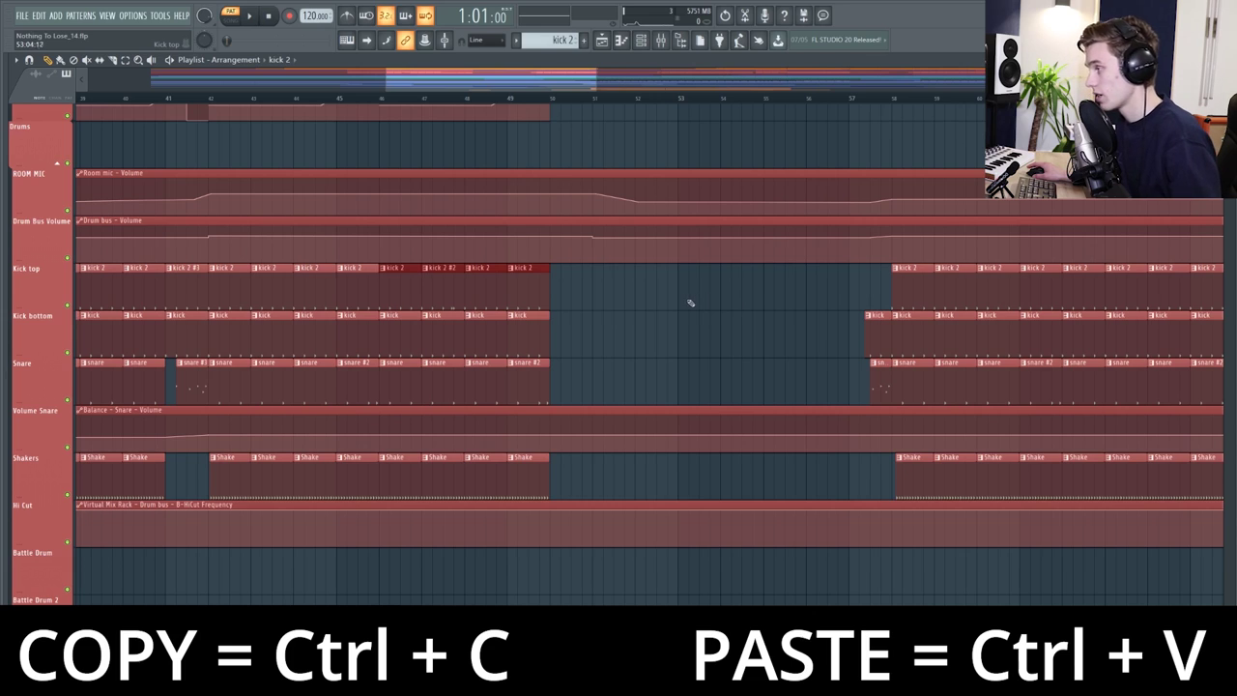
{"action": "key", "text": "ctrl+v"}
{"action": "left_click_drag", "start_coordinate": [197, 281], "coordinate": [770, 295]}
Duplicate the kick 2 clips of bars 46 to 49 directly after themselves on Kick top, and remove the duplicates.
{"action": "left_click_drag", "start_coordinate": [614, 289], "coordinate": [396, 289]}
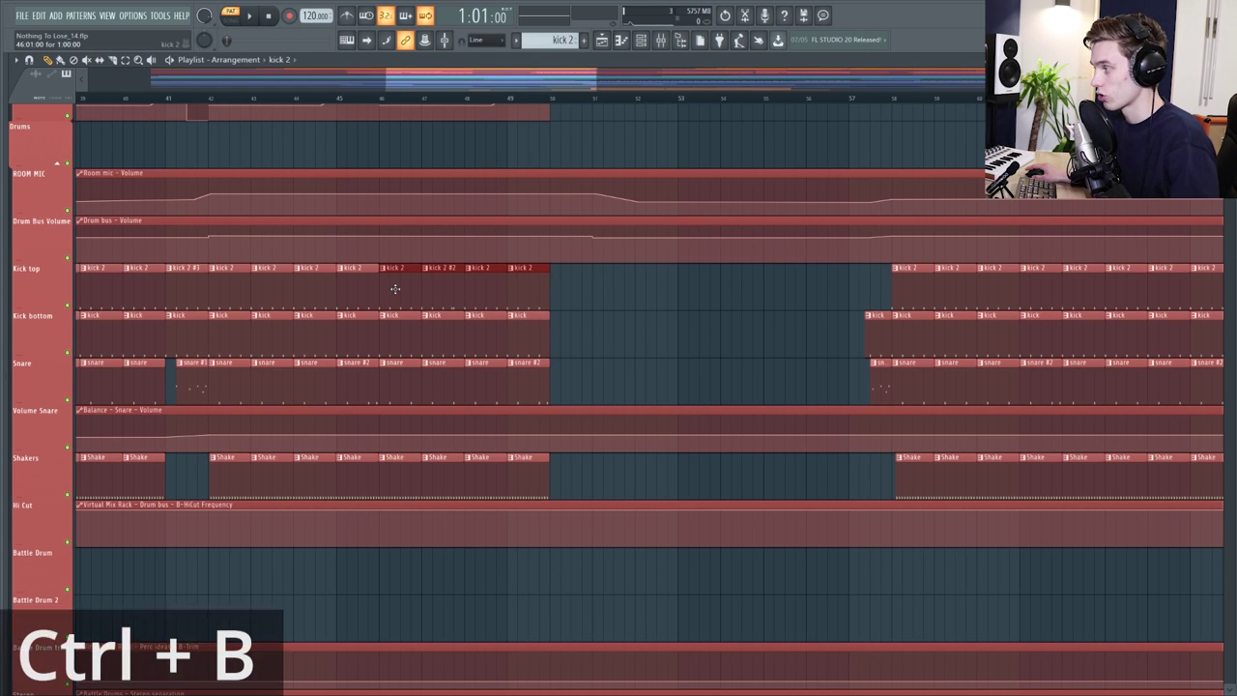
{"action": "key", "text": "ctrl+b"}
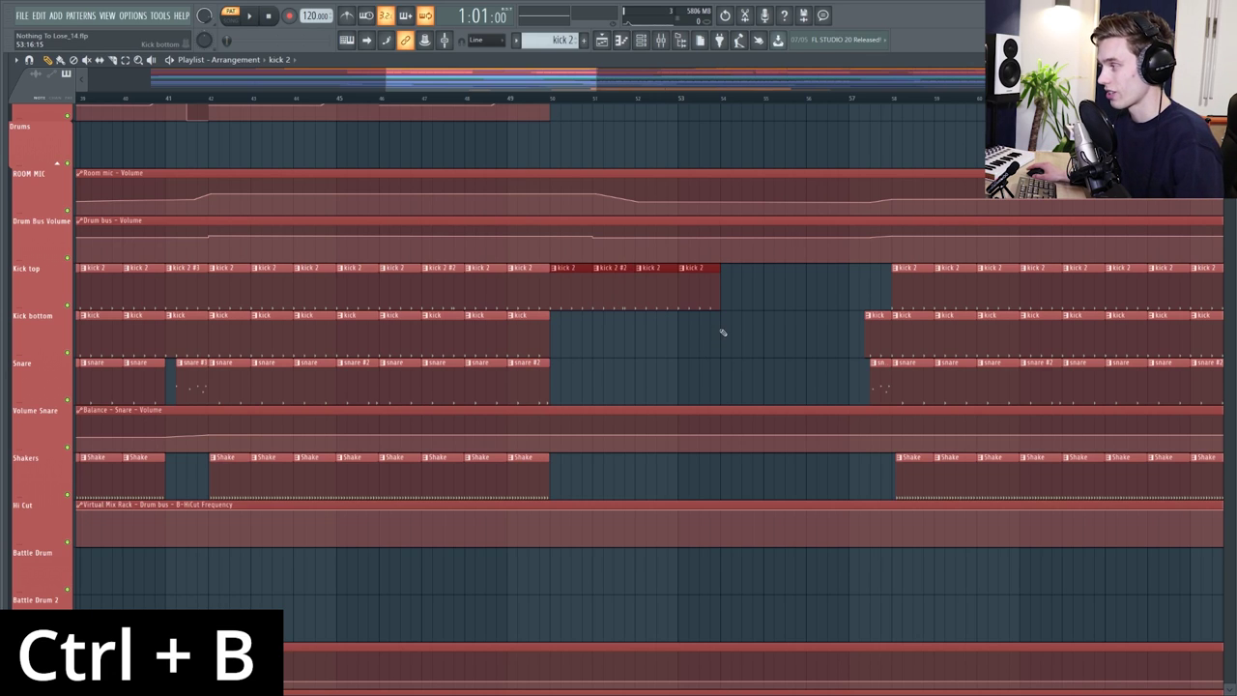
{"action": "right_click", "coordinate": [581, 294]}
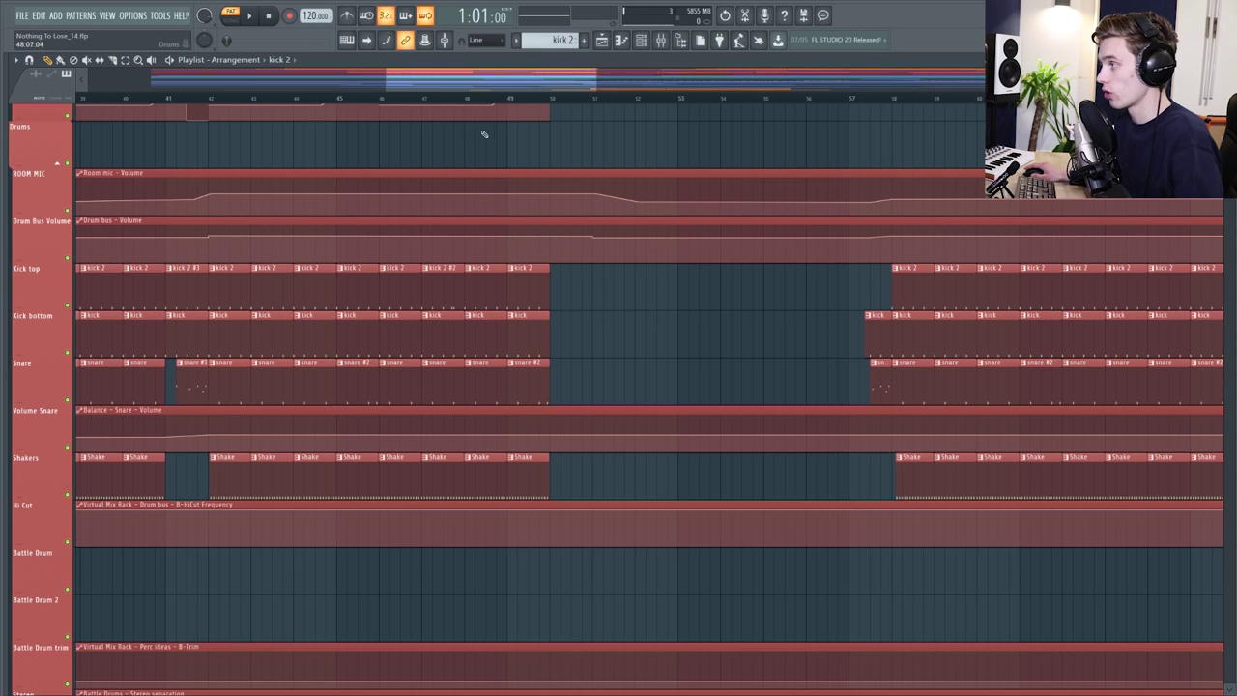
Consolidate the kick 2 clips of bars 34 to 37 on Kick top into a WAV audio clip, and undo the consolidation.
{"action": "left_click_drag", "start_coordinate": [462, 79], "coordinate": [393, 79]}
{"action": "left_click_drag", "start_coordinate": [219, 288], "coordinate": [392, 308]}
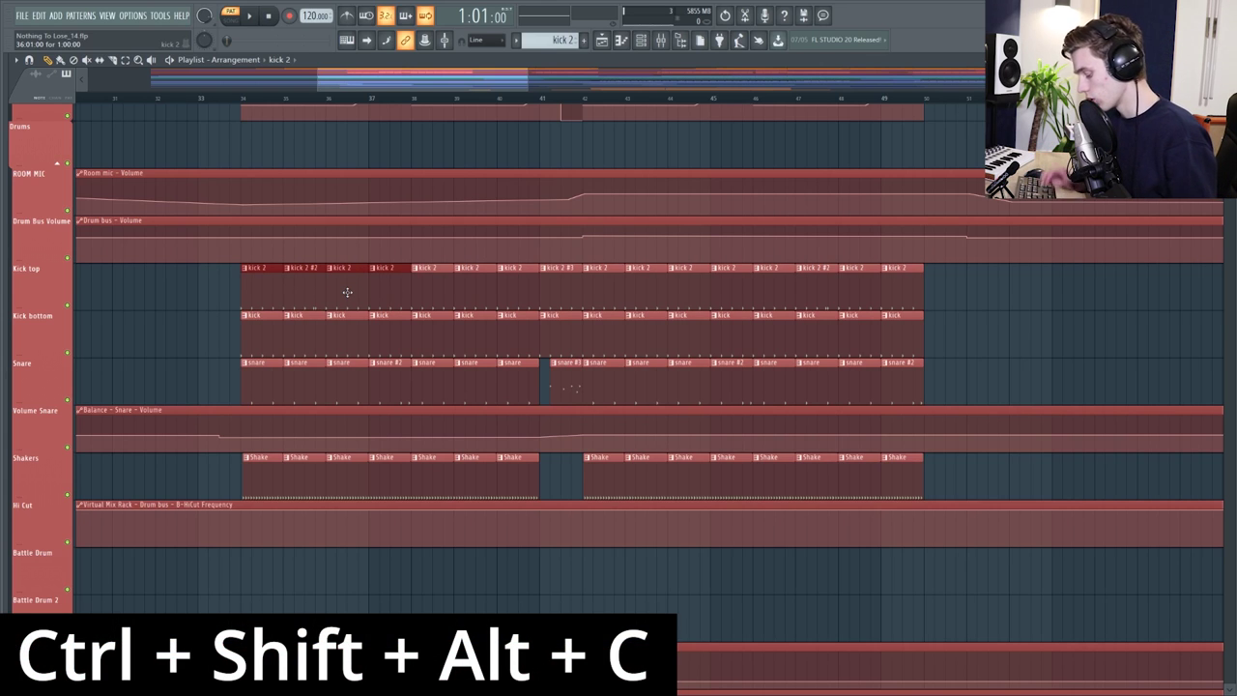
{"action": "key", "text": "ctrl+shift+alt+c"}
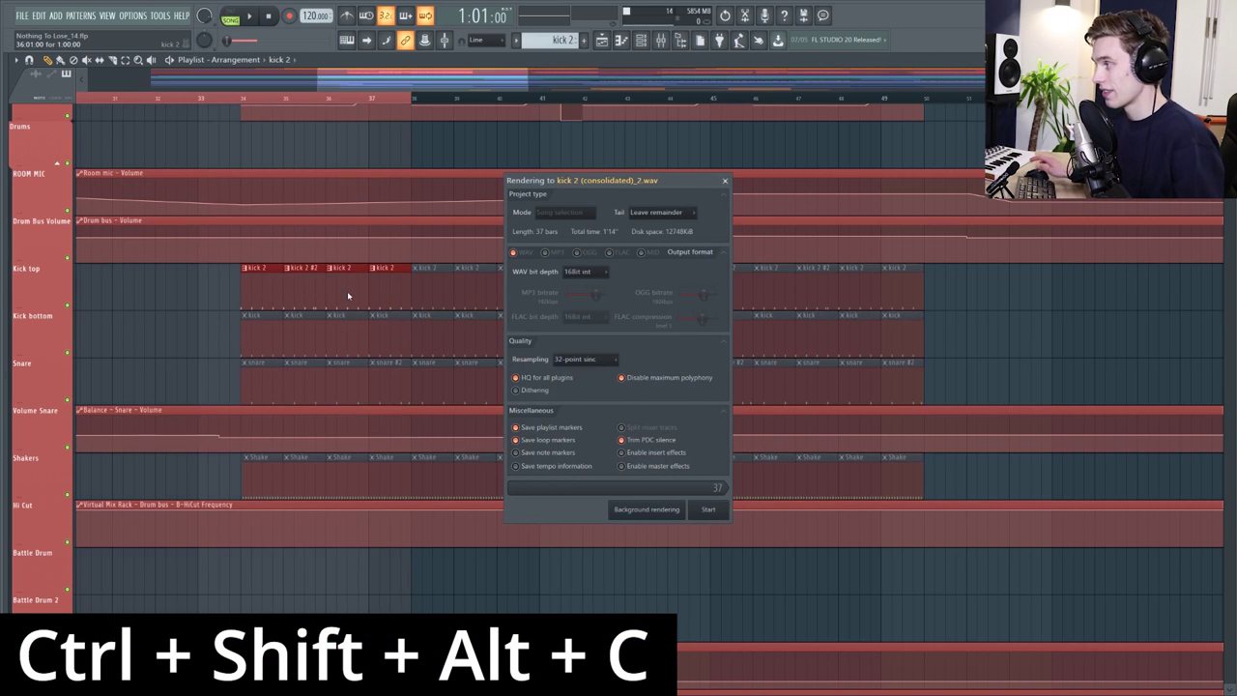
{"action": "left_click", "coordinate": [706, 511]}
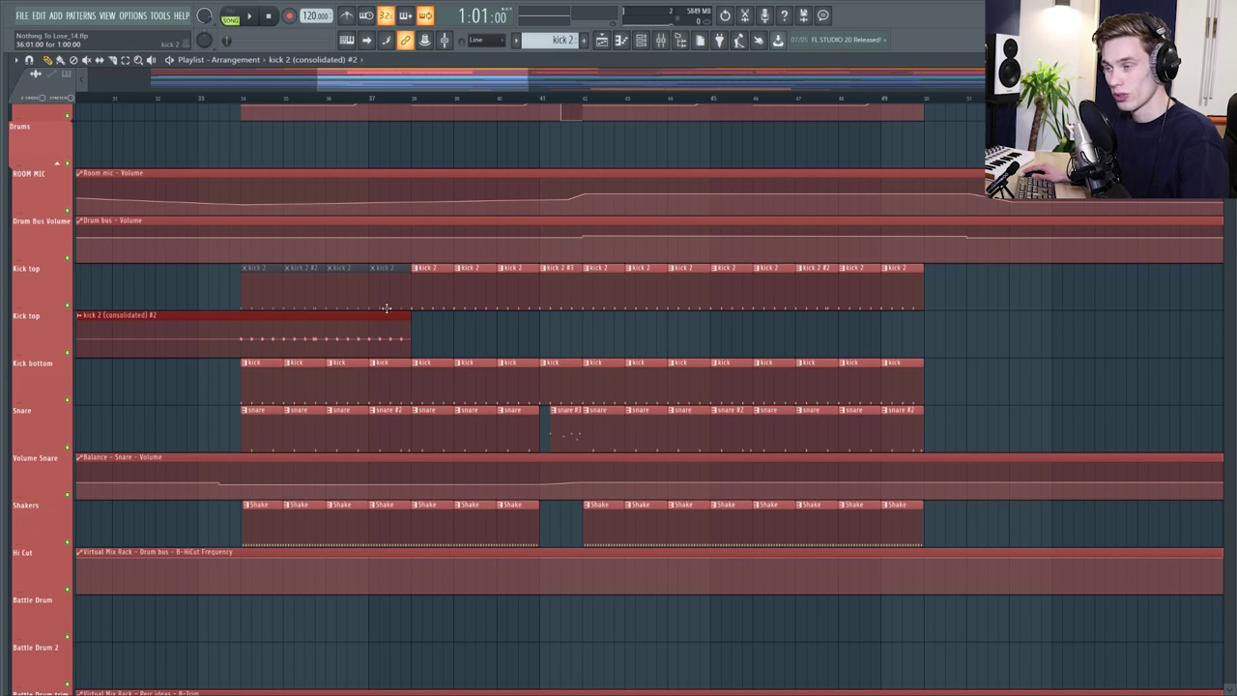
{"action": "key", "text": "ctrl+z"}
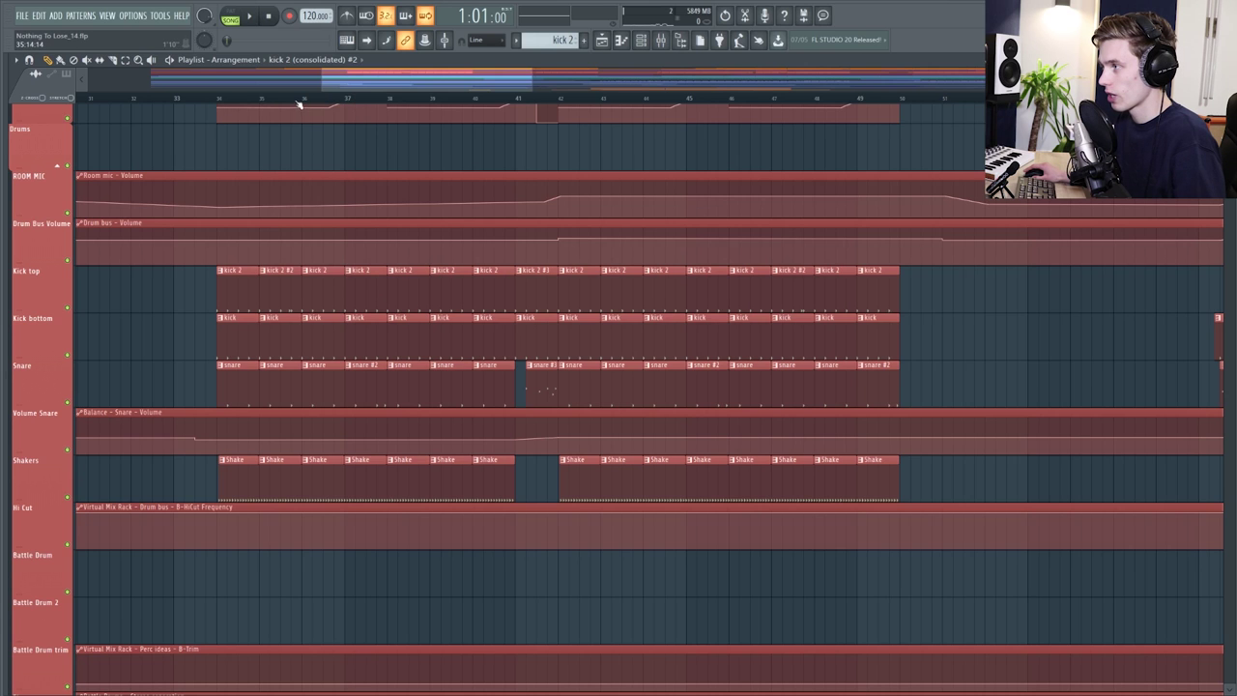
Examine the drum tracks by panning across the arrangement and zooming the timeline in and out horizontally.
{"action": "scroll", "coordinate": [302, 101], "scroll_direction": "up", "scroll_amount": 5}
{"action": "scroll", "coordinate": [301, 102], "scroll_direction": "down", "scroll_amount": 5}
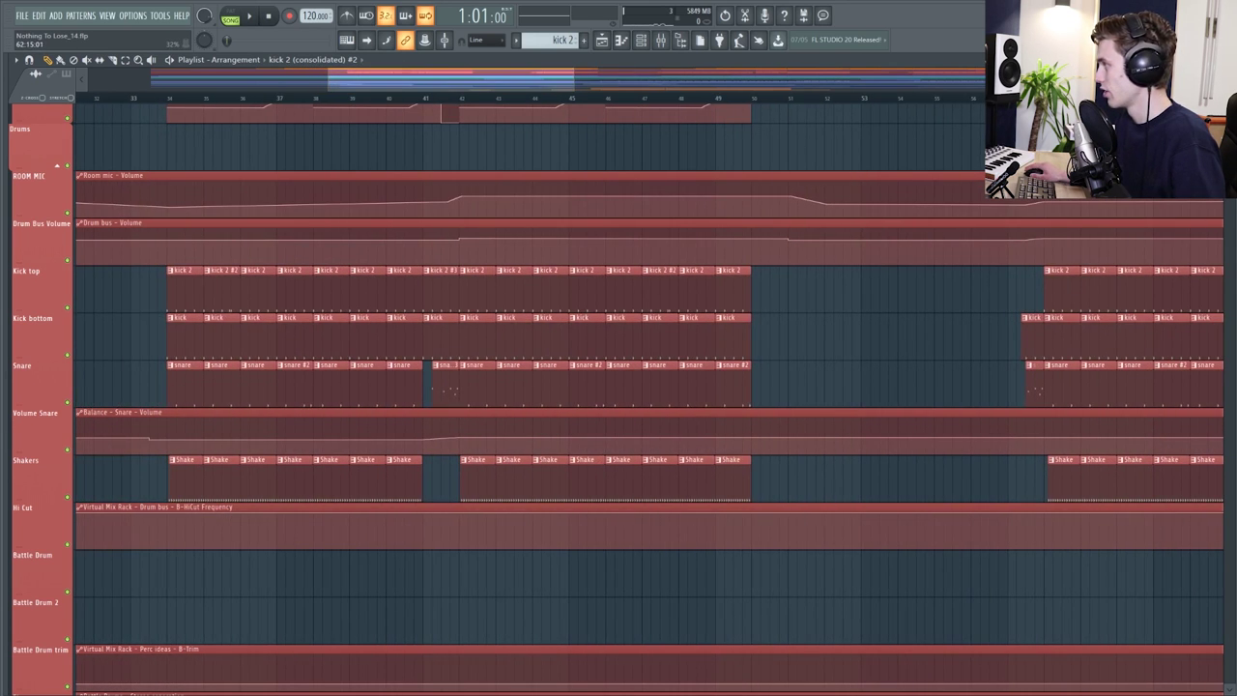
{"action": "scroll", "coordinate": [544, 368], "scroll_direction": "down", "scroll_amount": 3}
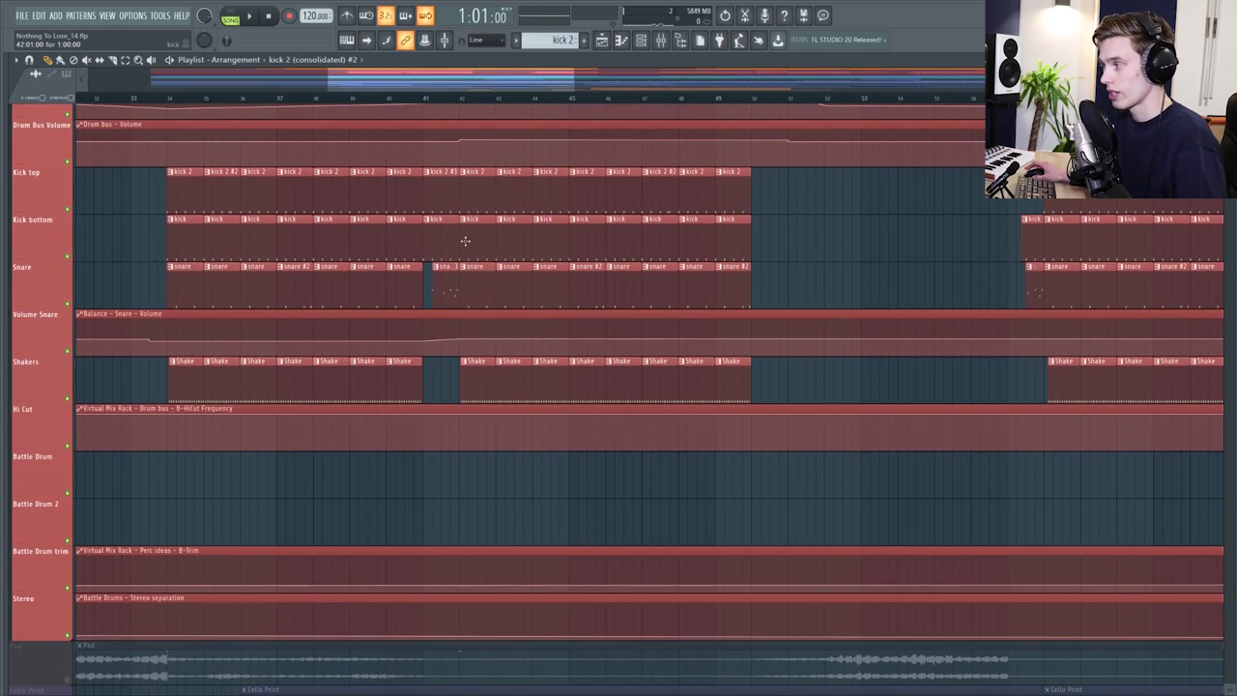
{"action": "left_click_drag", "start_coordinate": [590, 218], "coordinate": [509, 299]}
{"action": "scroll", "coordinate": [241, 305], "scroll_direction": "up", "scroll_amount": 3}
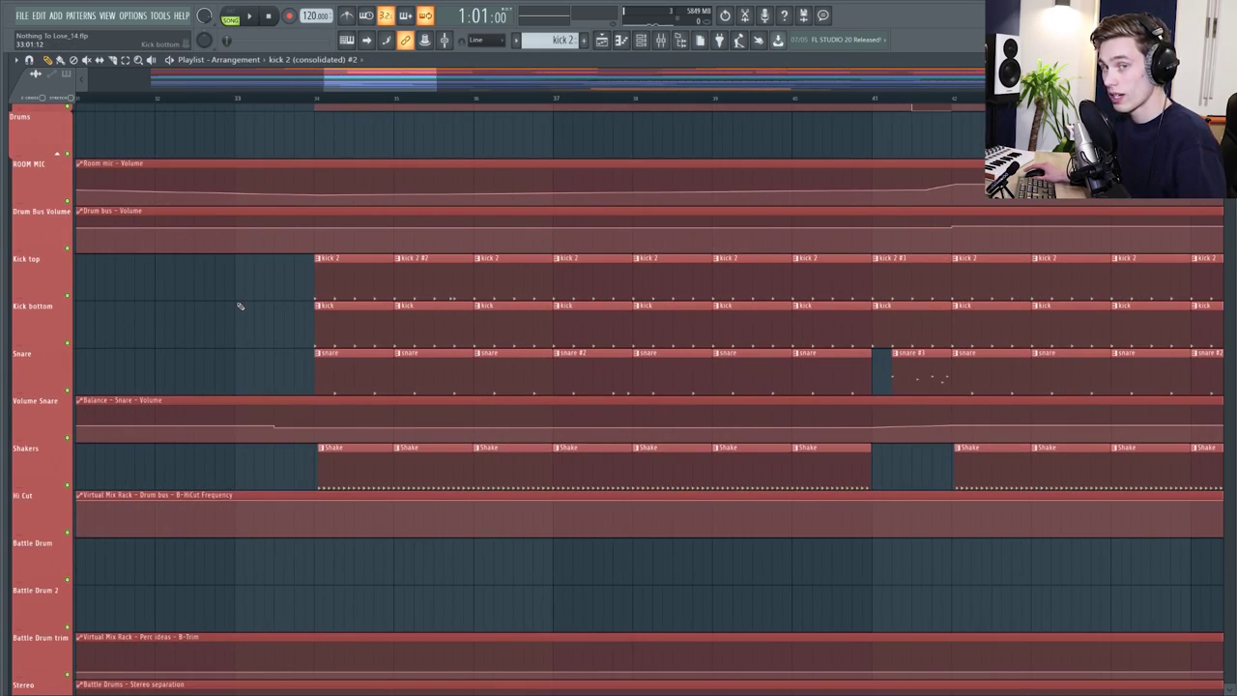
{"action": "scroll", "coordinate": [240, 306], "scroll_direction": "down", "scroll_amount": 10}
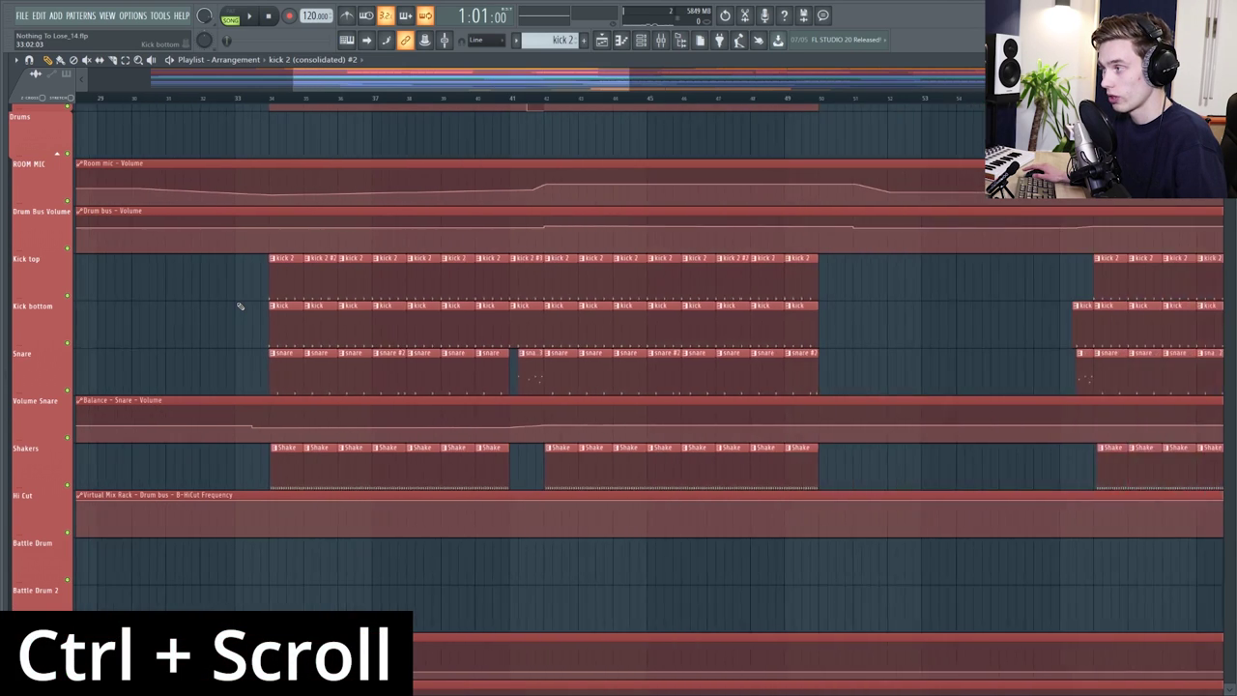
{"action": "scroll", "coordinate": [289, 306], "scroll_direction": "up", "scroll_amount": 6}
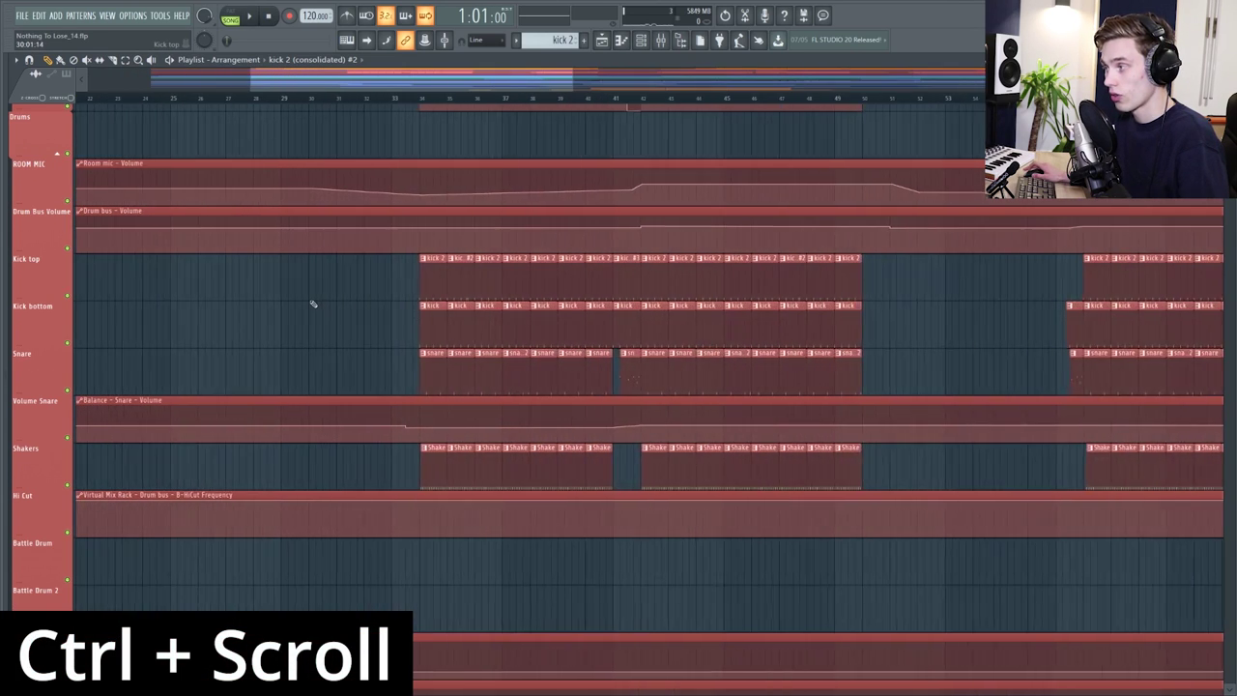
{"action": "scroll", "coordinate": [330, 302], "scroll_direction": "down", "scroll_amount": 2}
{"action": "scroll", "coordinate": [330, 303], "scroll_direction": "up", "scroll_amount": 5}
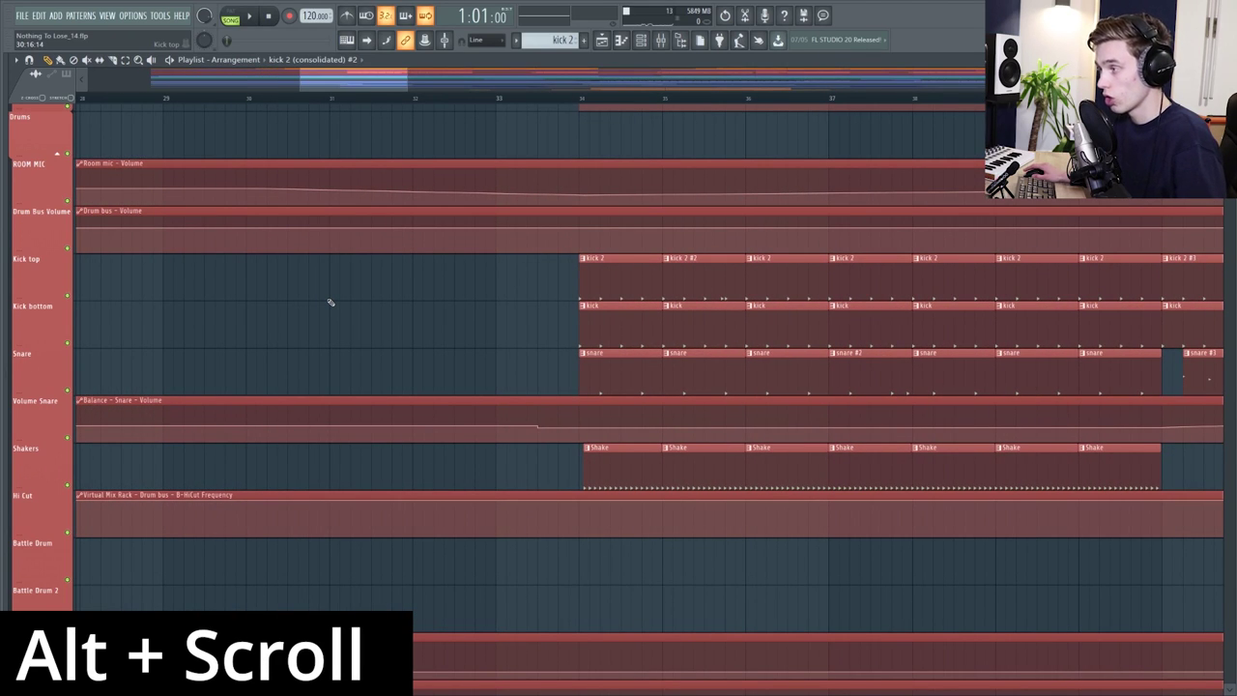
Shrink the track height to view the whole arrangement, and zoom back in around the Mini Moog and Drum Loop tracks.
{"action": "scroll", "coordinate": [331, 303], "scroll_direction": "down", "scroll_amount": 4, "text": "alt"}
{"action": "scroll", "coordinate": [331, 302], "scroll_direction": "up", "scroll_amount": 2, "text": "alt"}
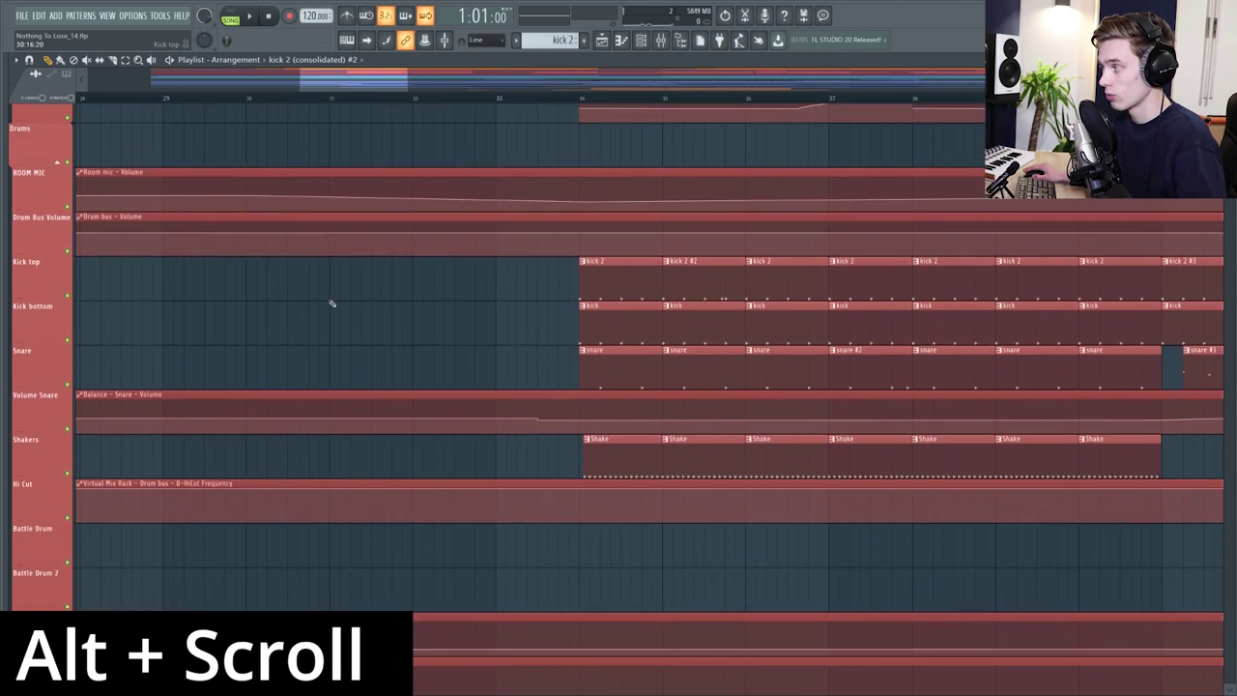
{"action": "scroll", "coordinate": [331, 304], "scroll_direction": "down", "scroll_amount": 6, "text": "alt"}
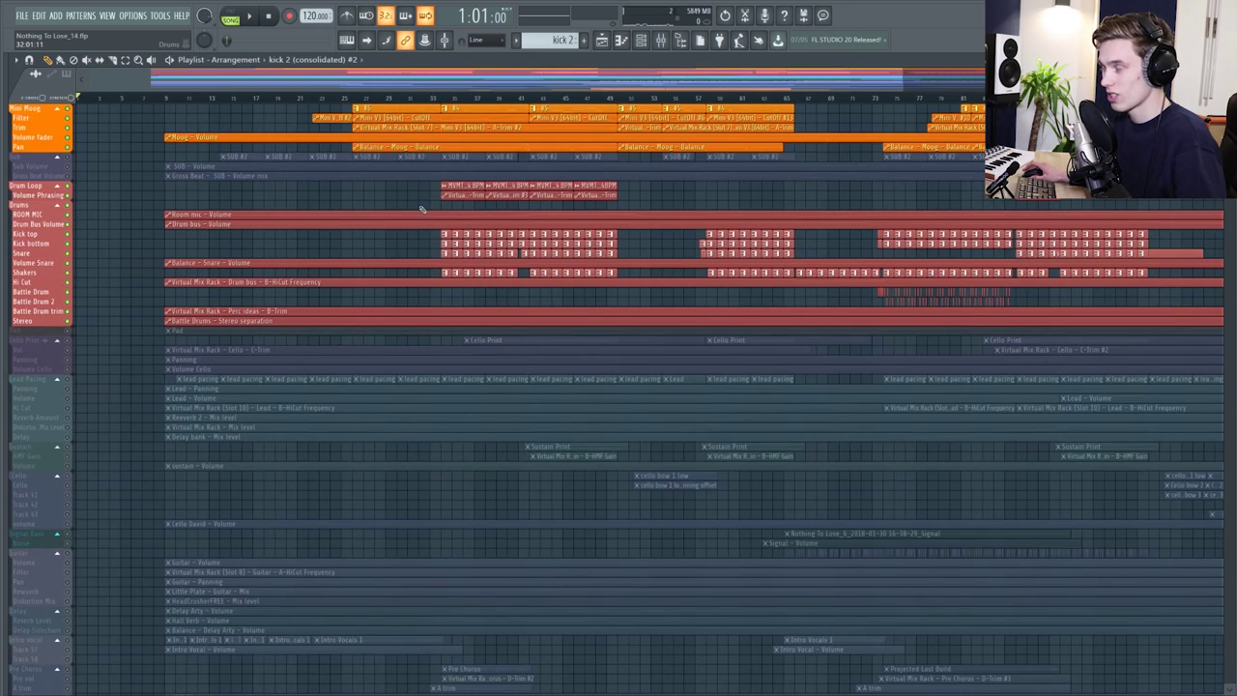
{"action": "scroll", "coordinate": [435, 100], "scroll_direction": "up", "scroll_amount": 4}
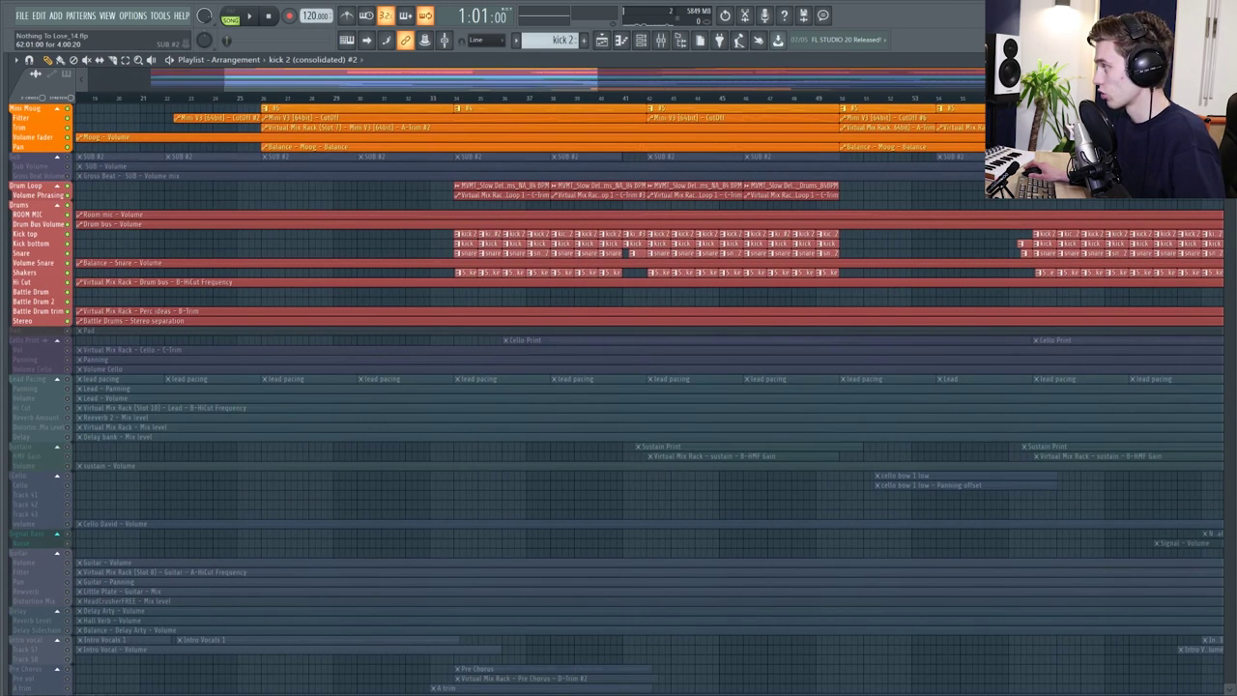
{"action": "scroll", "coordinate": [615, 399], "scroll_direction": "down", "scroll_amount": 3}
{"action": "scroll", "coordinate": [615, 399], "scroll_direction": "up", "scroll_amount": 3}
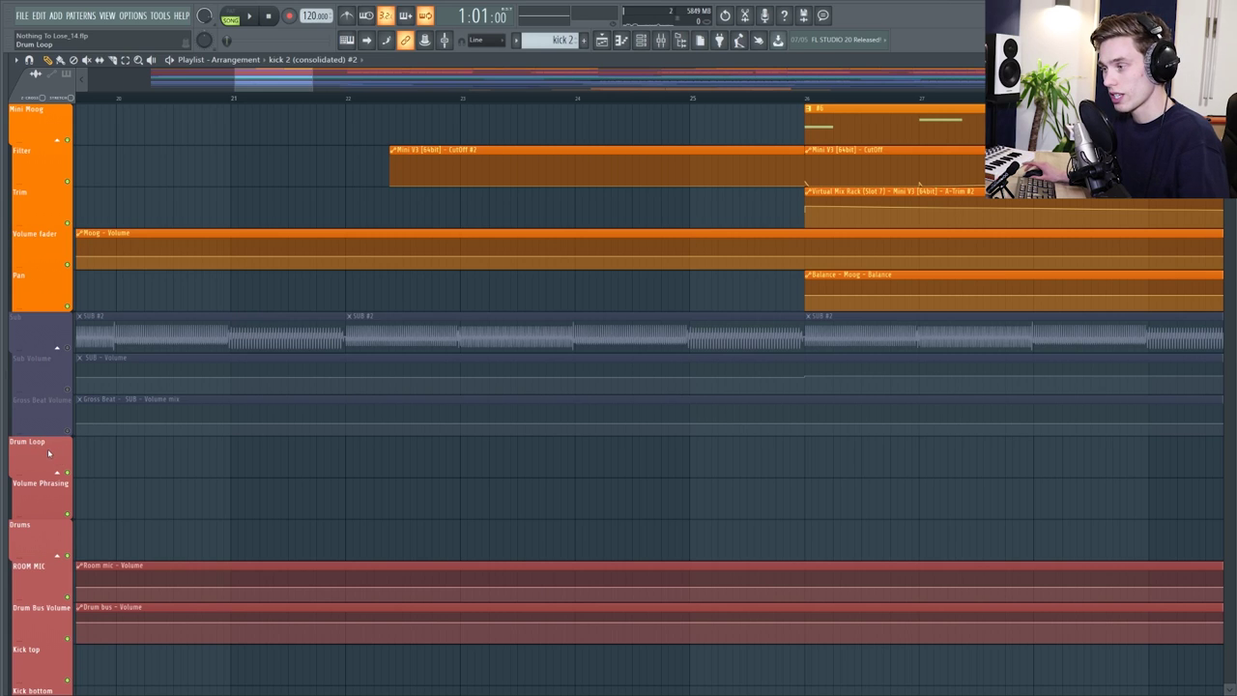
Insert two empty tracks above Drum Loop and group Track 10 with Track 9 above it.
{"action": "right_click", "coordinate": [48, 448]}
{"action": "key", "text": "i"}
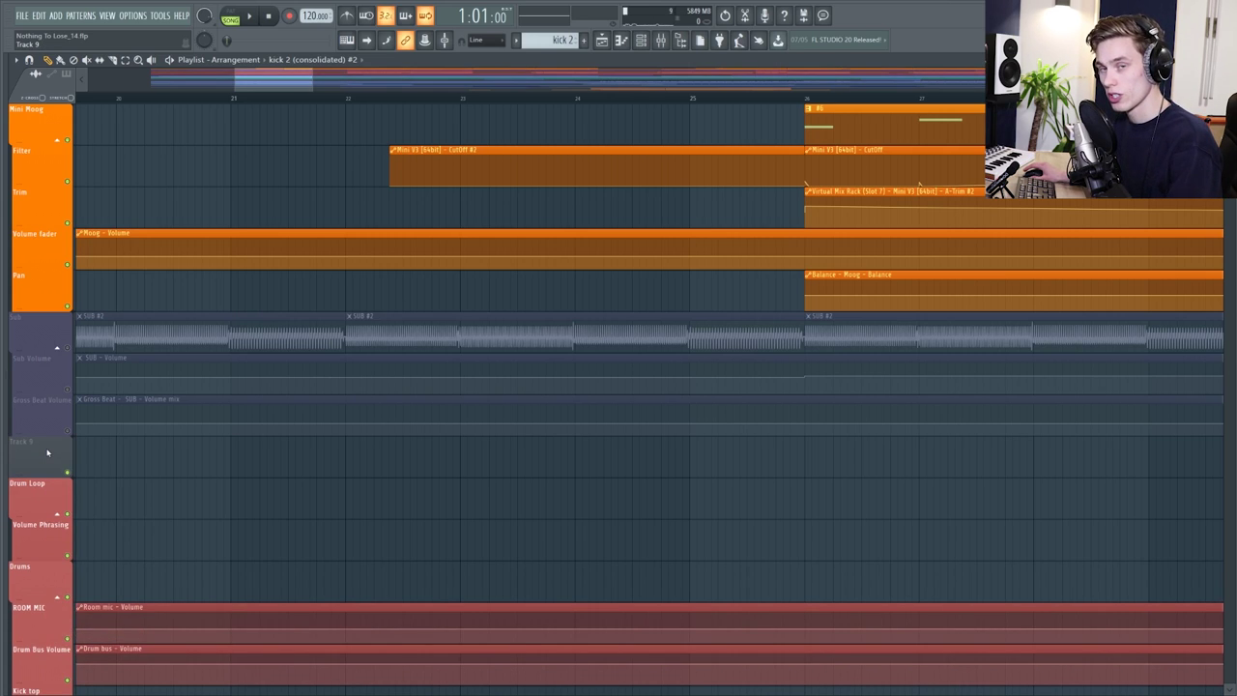
{"action": "right_click", "coordinate": [47, 452]}
{"action": "key", "text": "i"}
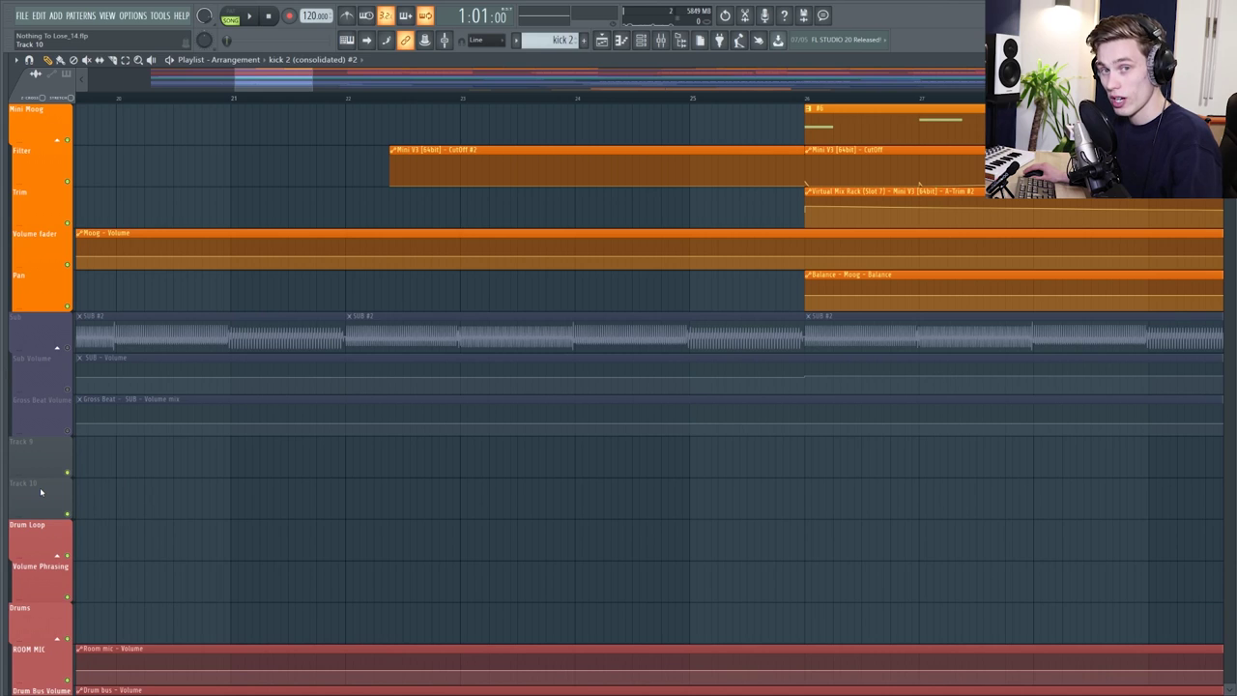
{"action": "right_click", "coordinate": [40, 492]}
{"action": "key", "text": "g"}
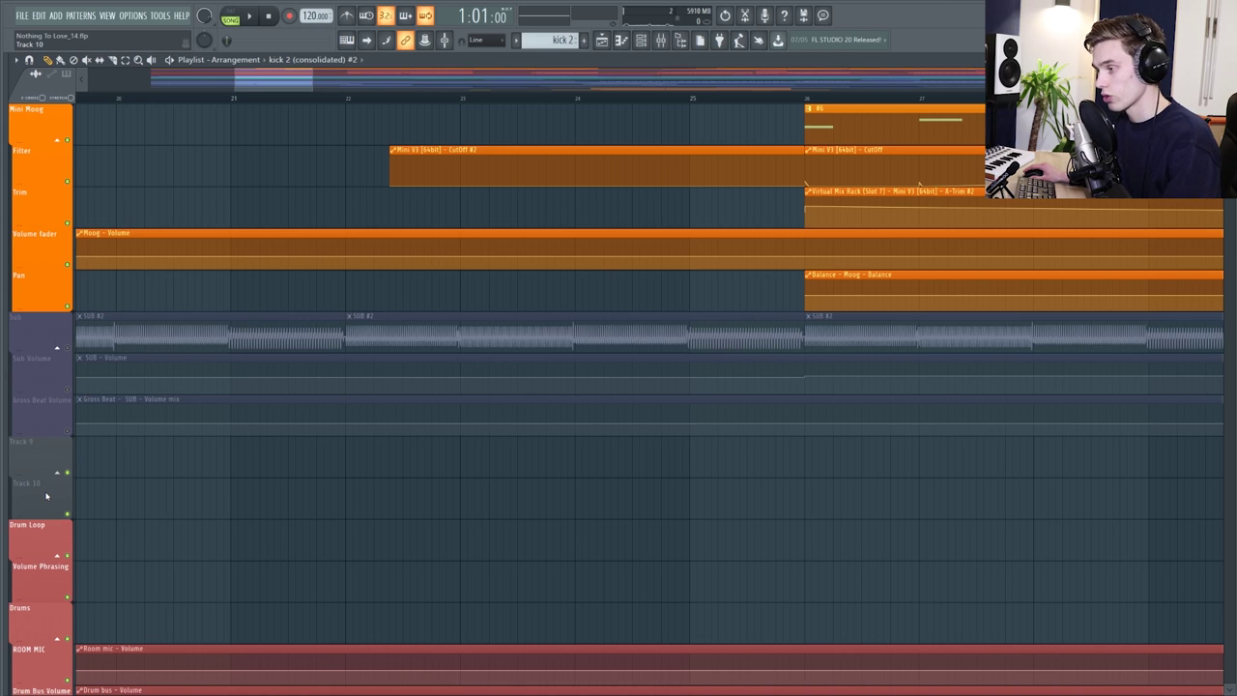
Insert four more tracks at Track 10 so the Track 9 group extends to Track 14.
{"action": "right_click", "coordinate": [46, 496]}
{"action": "key", "text": "i"}
{"action": "right_click", "coordinate": [43, 498]}
{"action": "key", "text": "i"}
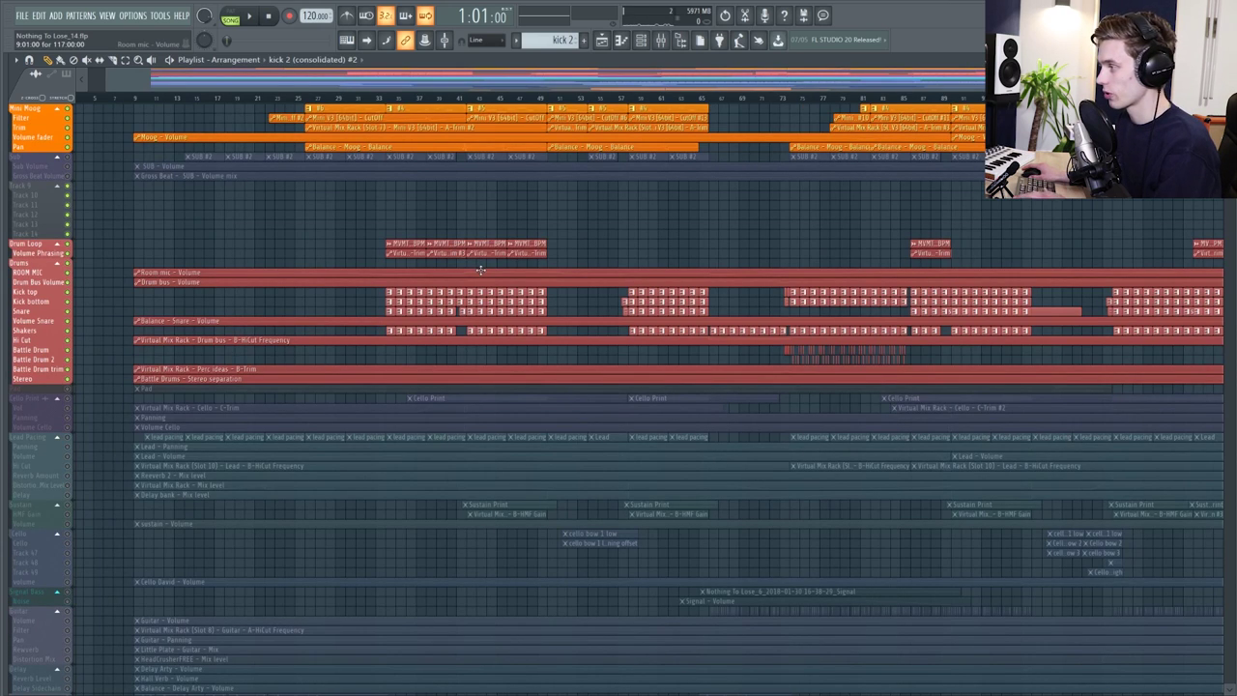
Show the Mixer and the Channel rack alongside the Playlist.
{"action": "key", "text": "F9"}
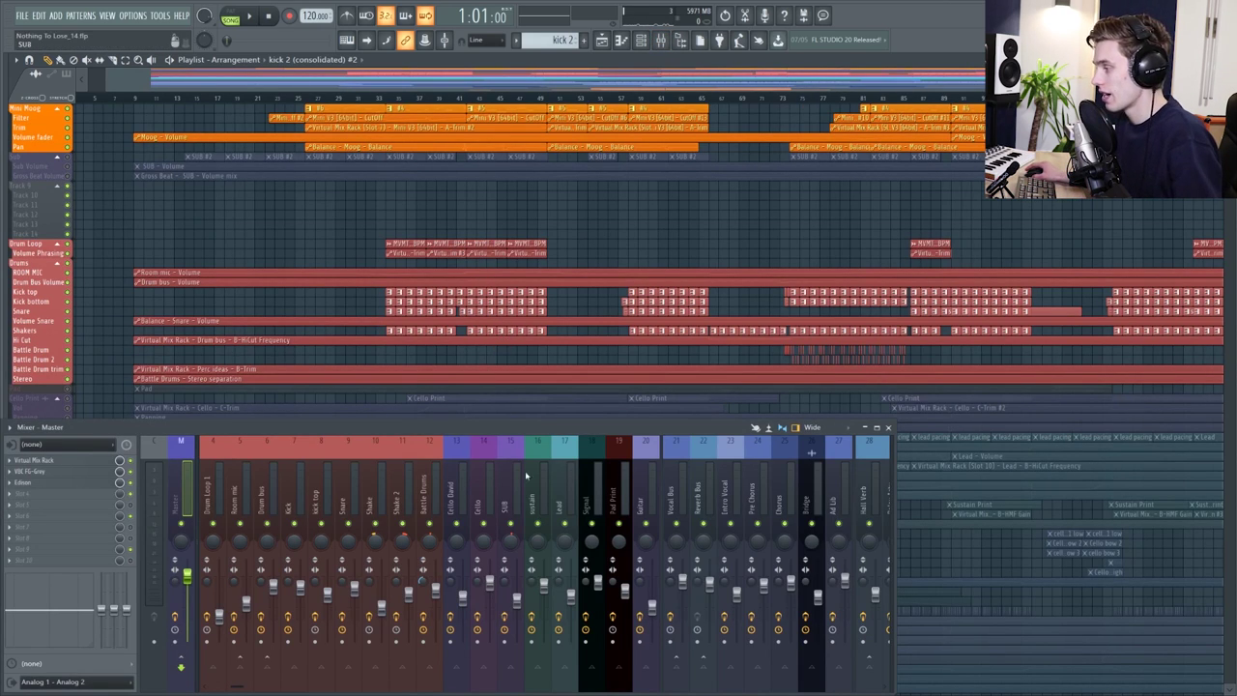
{"action": "key", "text": "F6"}
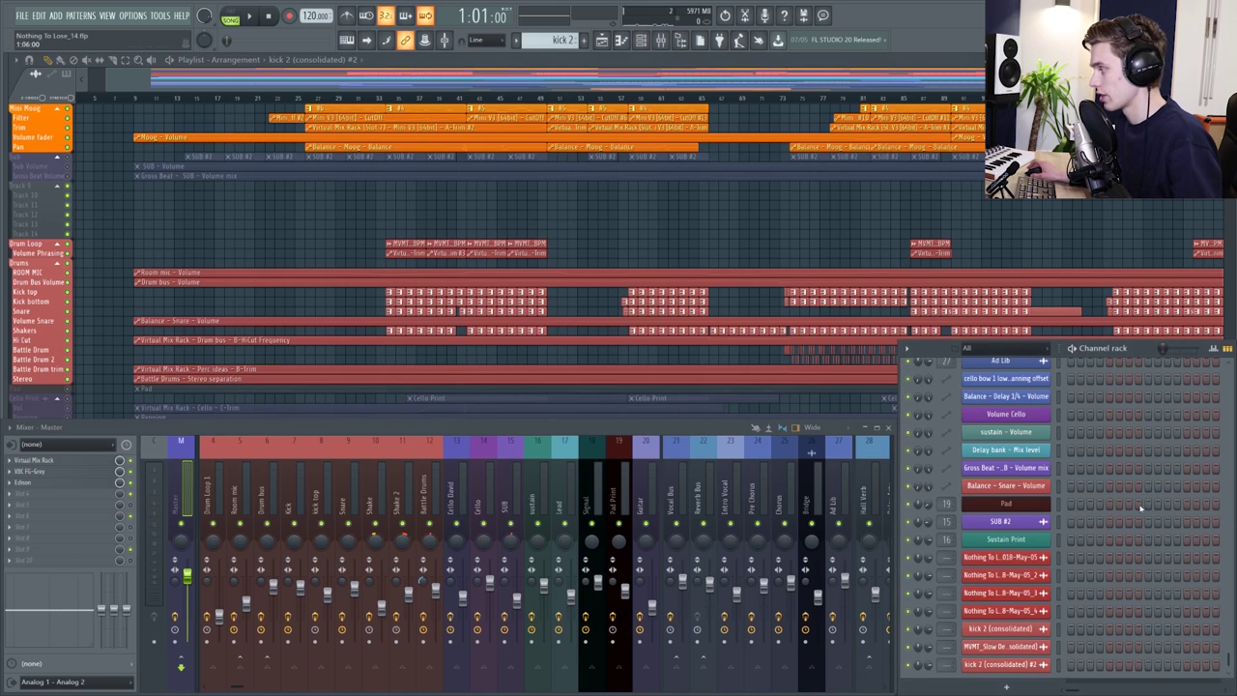
{"action": "scroll", "coordinate": [1140, 509], "scroll_direction": "down", "scroll_amount": 6}
{"action": "scroll", "coordinate": [267, 491], "scroll_direction": "up", "scroll_amount": 3}
Select the Moog mixer track and the channels linked to it, and bring the Mini V3 channel into view.
{"action": "left_click", "coordinate": [266, 491]}
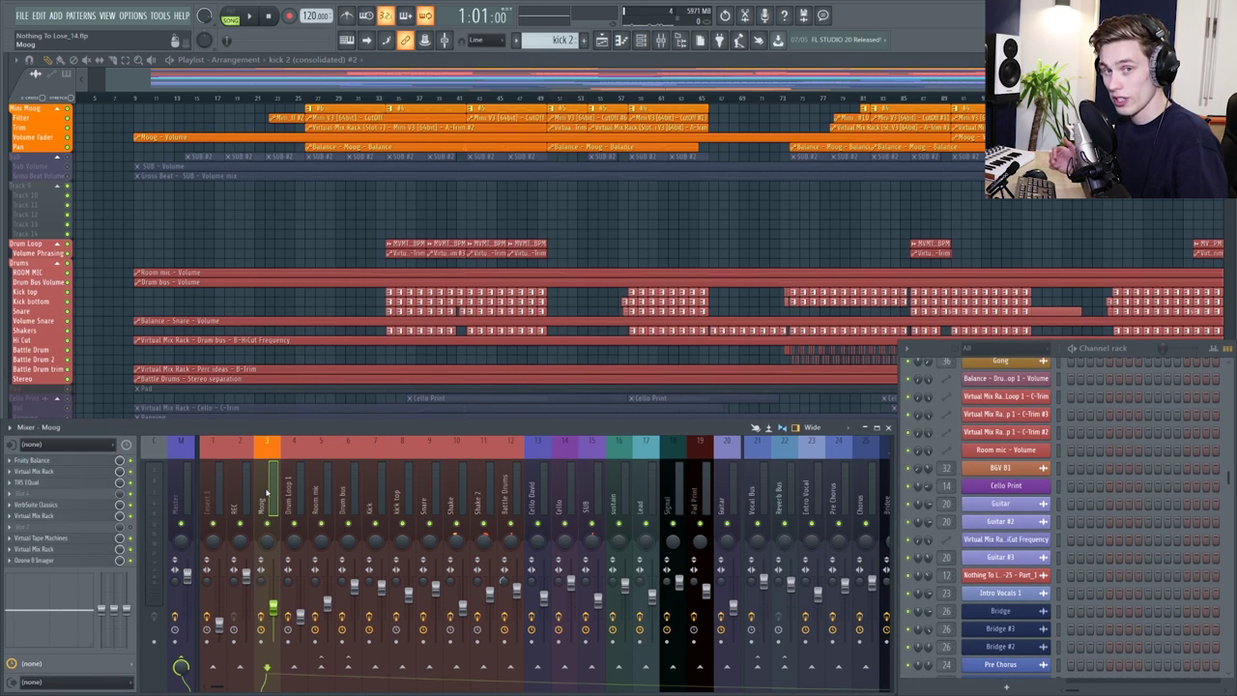
{"action": "key", "text": "alt+l"}
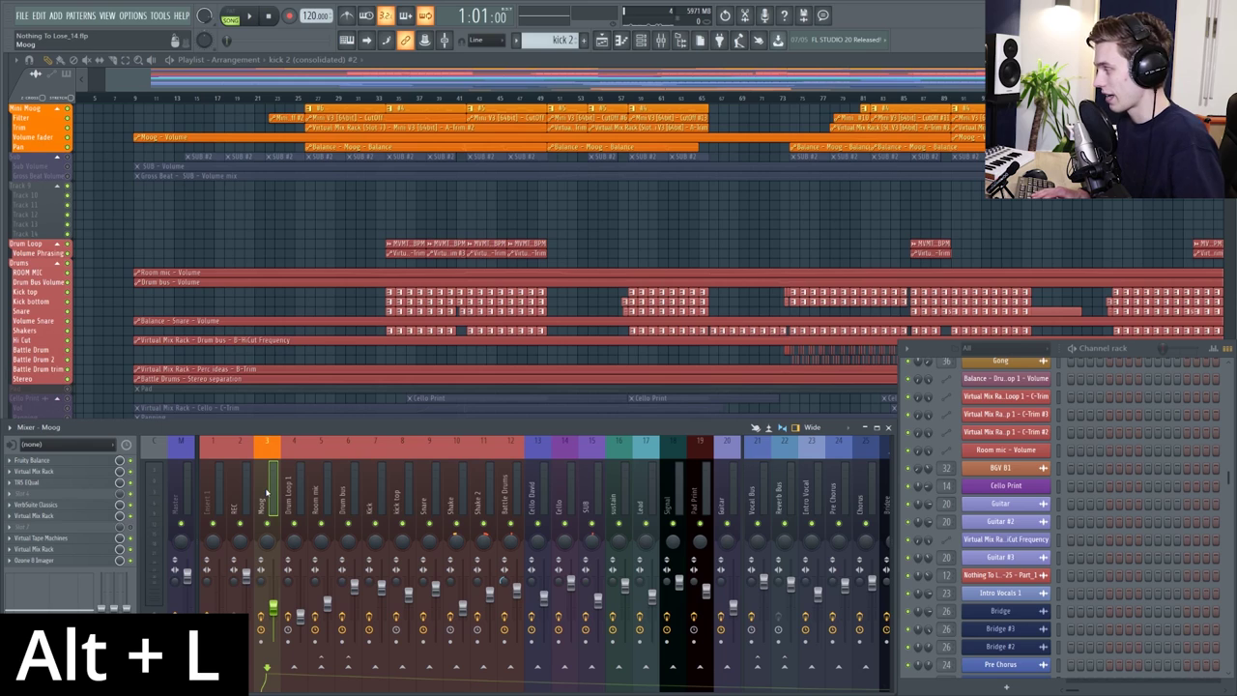
{"action": "scroll", "coordinate": [1148, 362], "scroll_direction": "up", "scroll_amount": 5}
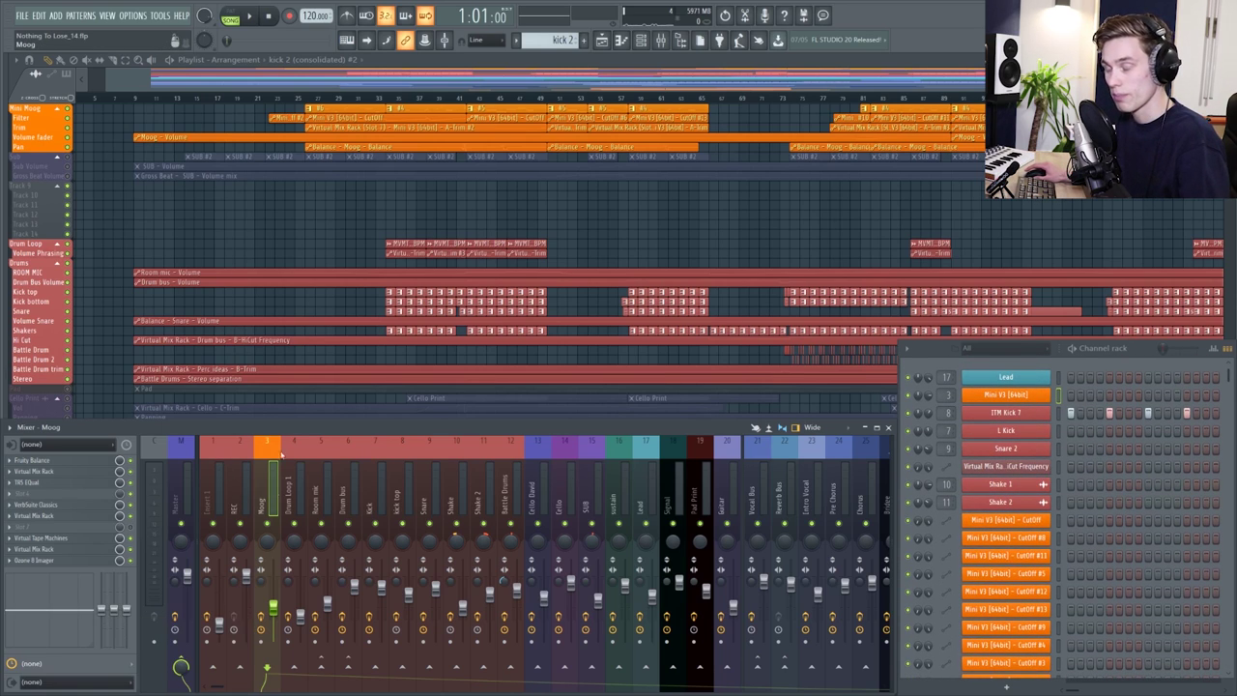
Open the Mini V3 instrument window from the Channel rack, move it aside, and close it.
{"action": "left_click", "coordinate": [1010, 394]}
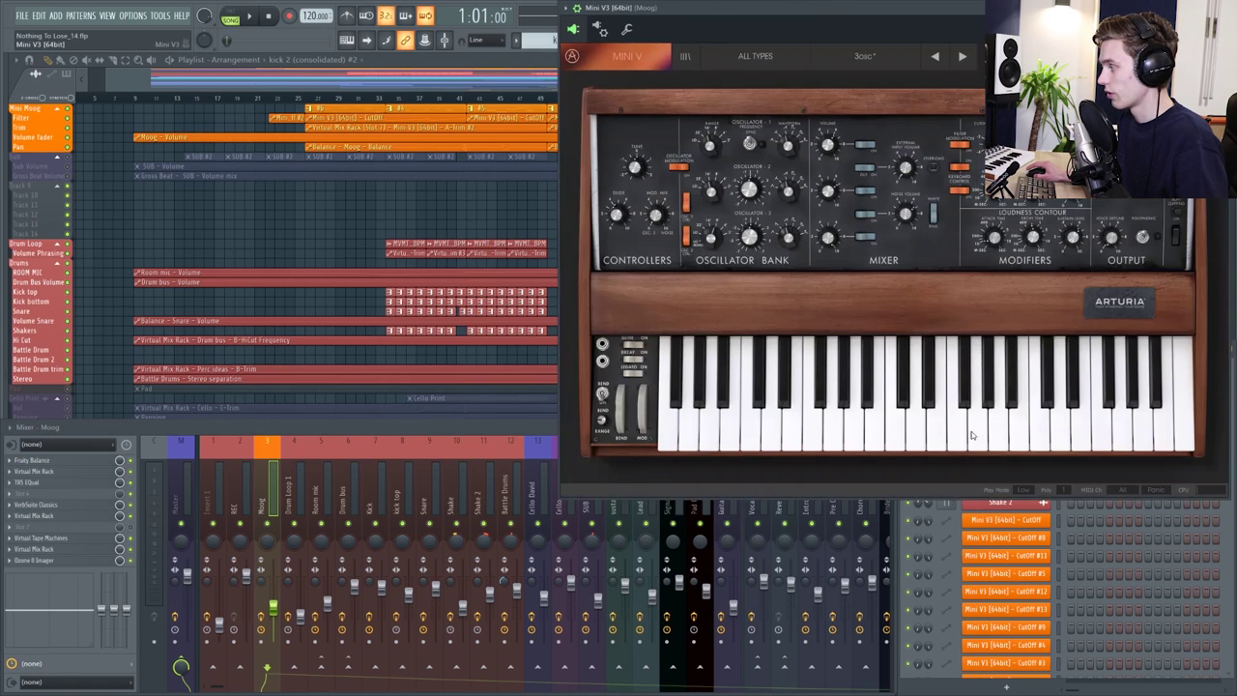
{"action": "left_click_drag", "start_coordinate": [936, 7], "coordinate": [759, 93]}
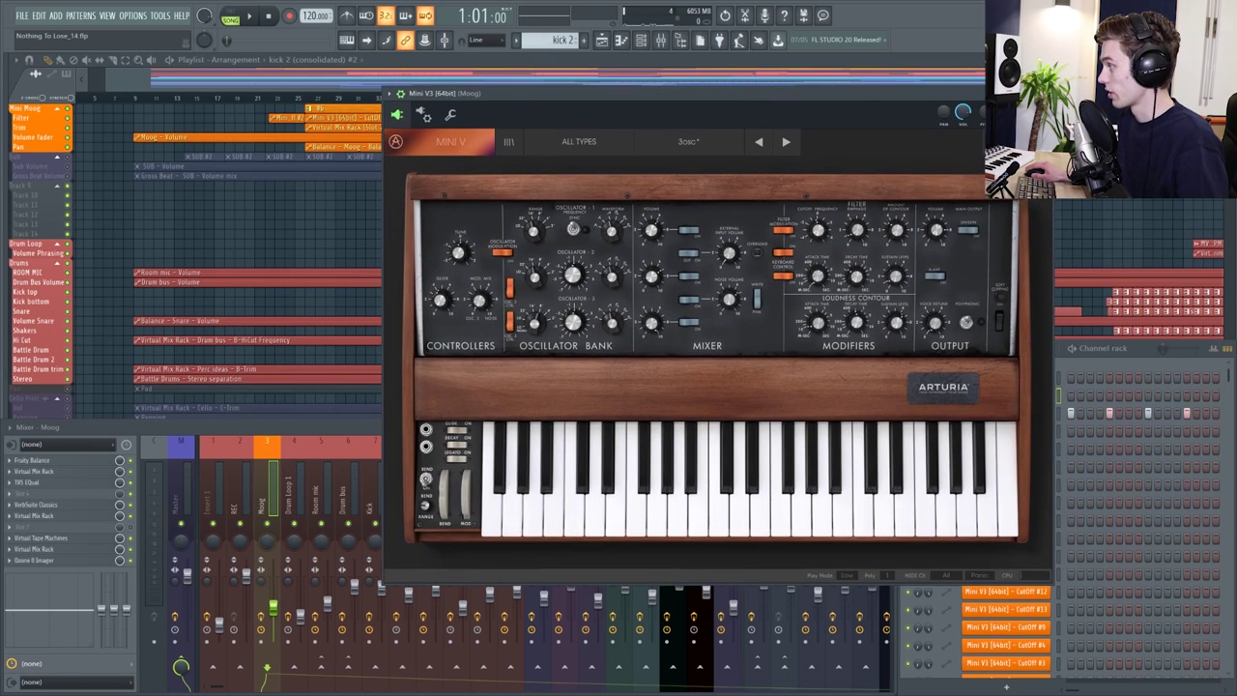
{"action": "left_click", "coordinate": [1040, 92]}
Route the selected Mini V3 channel to the empty mixer track Insert 40.
{"action": "scroll", "coordinate": [740, 470], "scroll_direction": "down", "scroll_amount": 9}
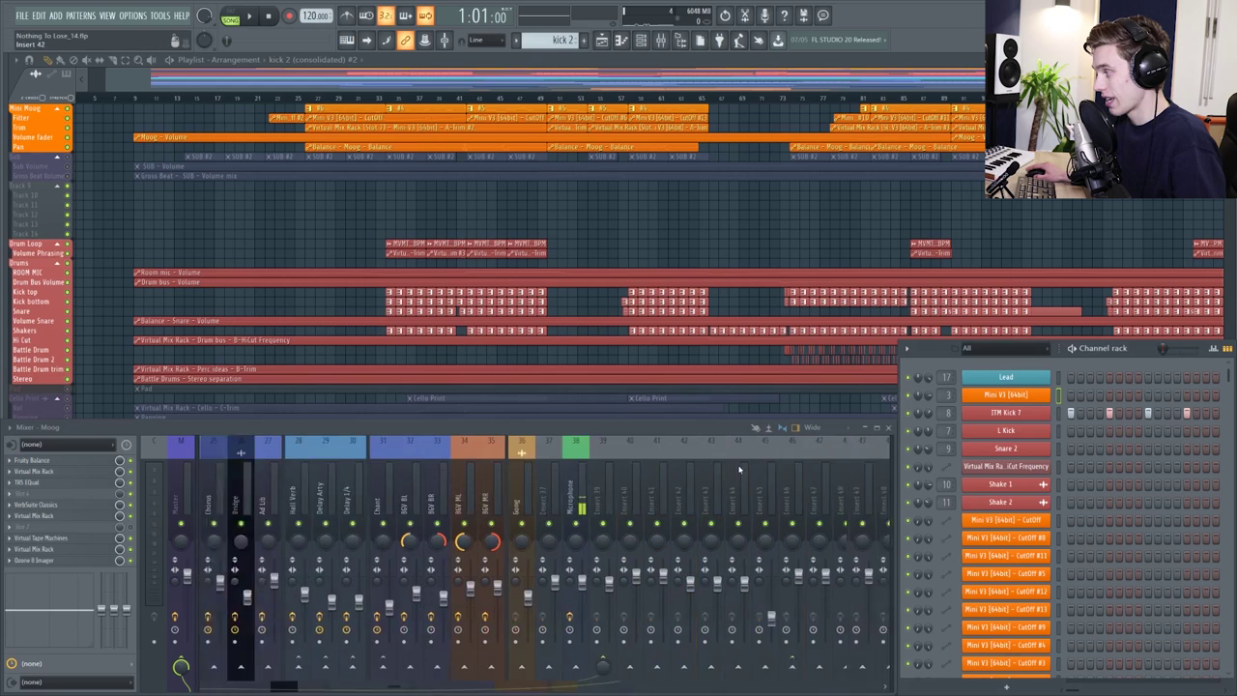
{"action": "left_click", "coordinate": [547, 483]}
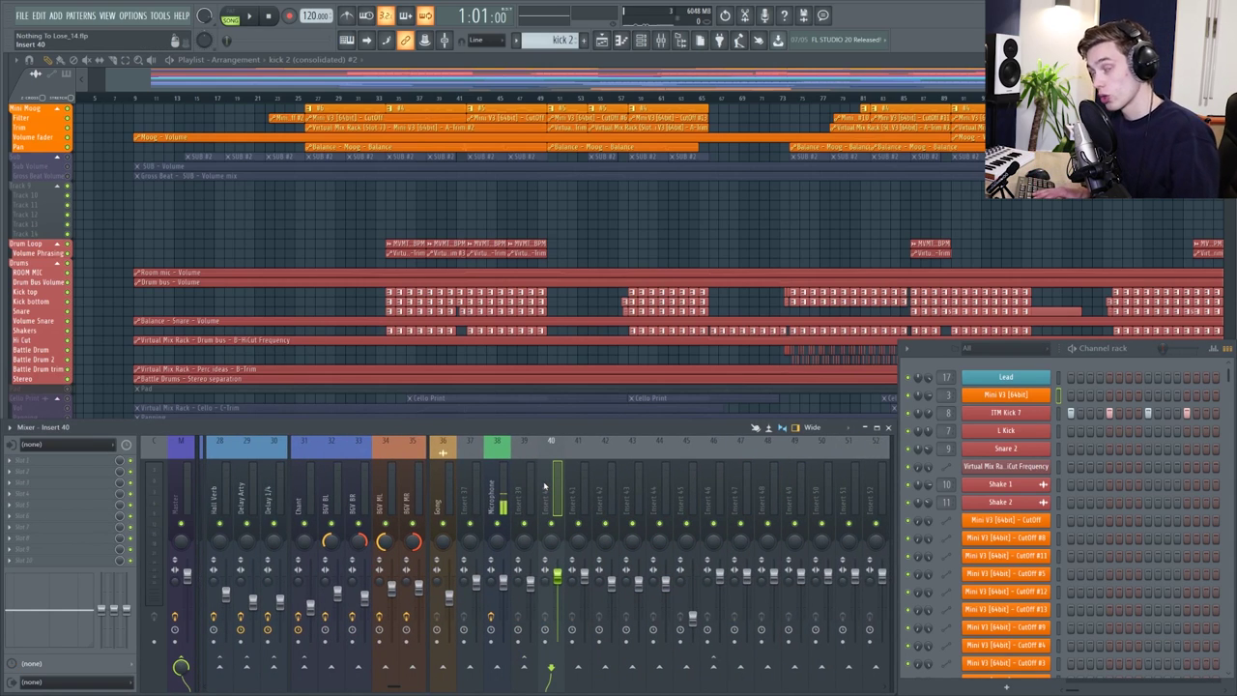
{"action": "key", "text": "ctrl+l"}
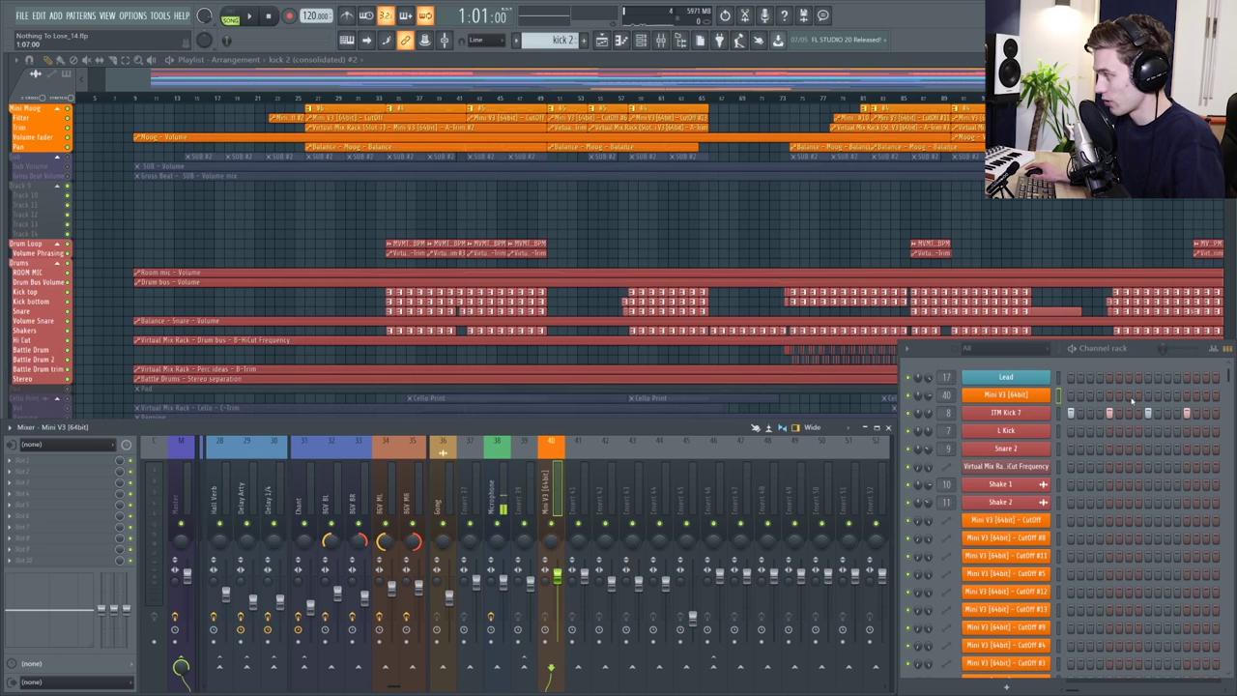
Reorder the Mini V3 mixer track leftward, past the Song and BGV tracks.
{"action": "scroll", "coordinate": [626, 486], "scroll_direction": "left", "scroll_amount": 3}
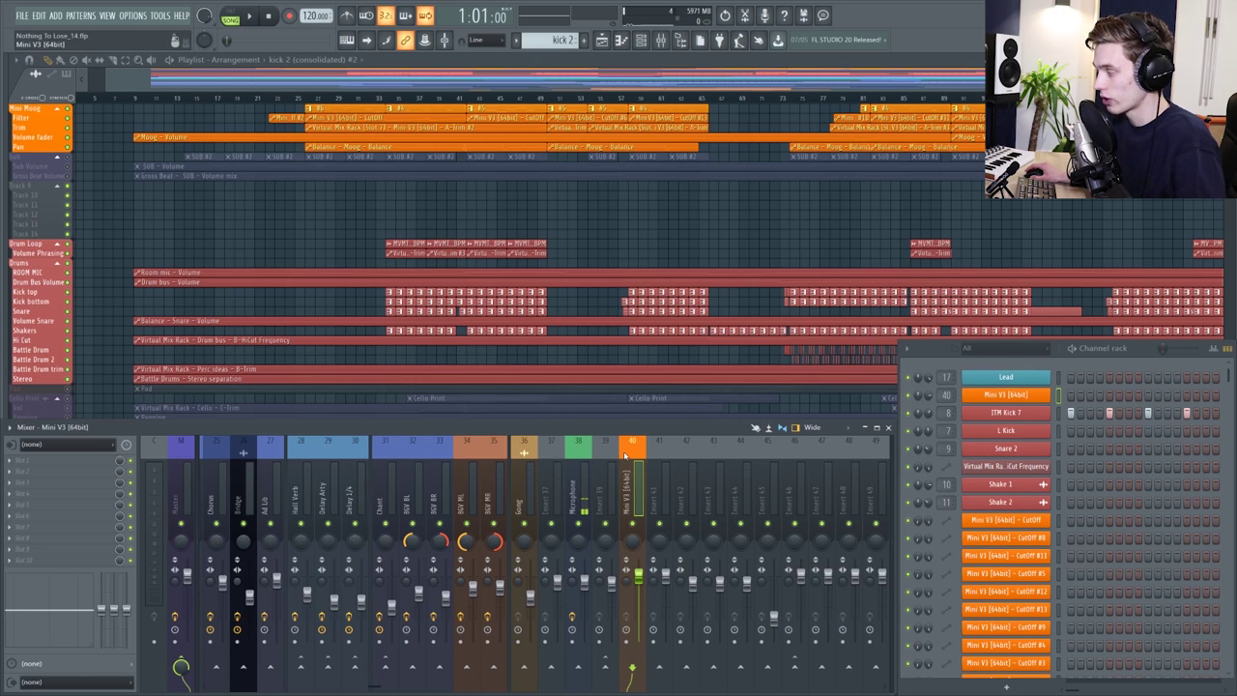
{"action": "scroll", "coordinate": [625, 457], "scroll_direction": "left", "scroll_amount": 5}
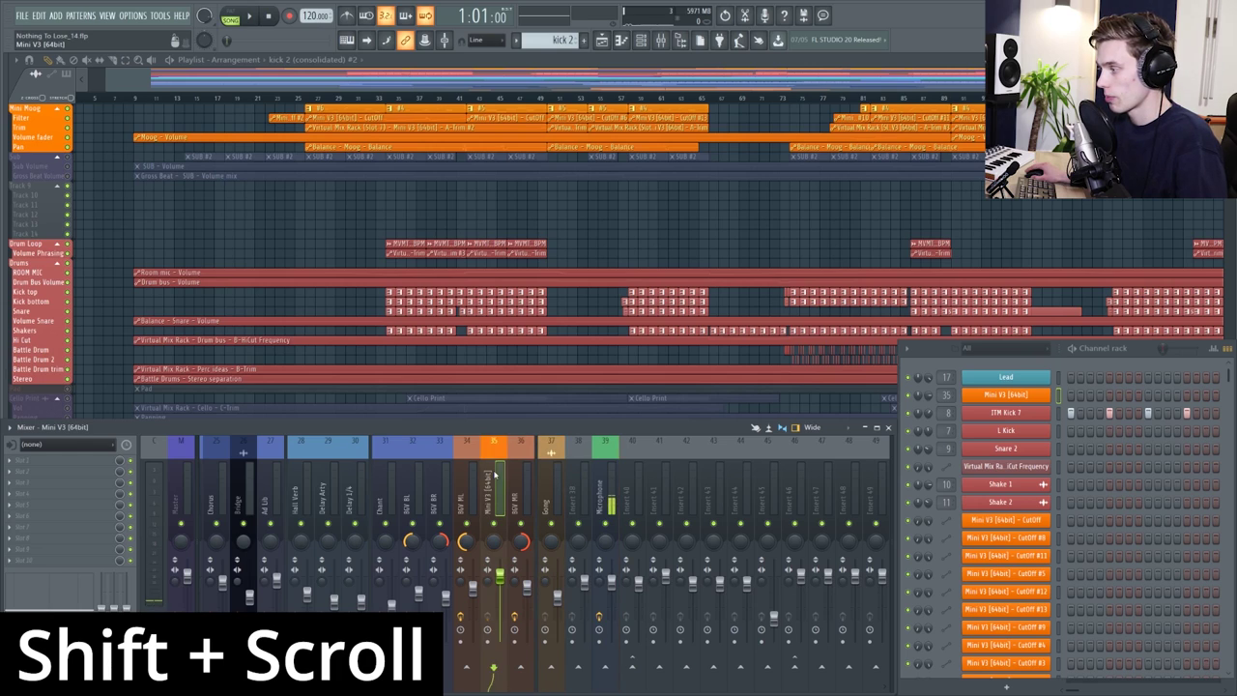
{"action": "scroll", "coordinate": [496, 474], "scroll_direction": "left", "scroll_amount": 3}
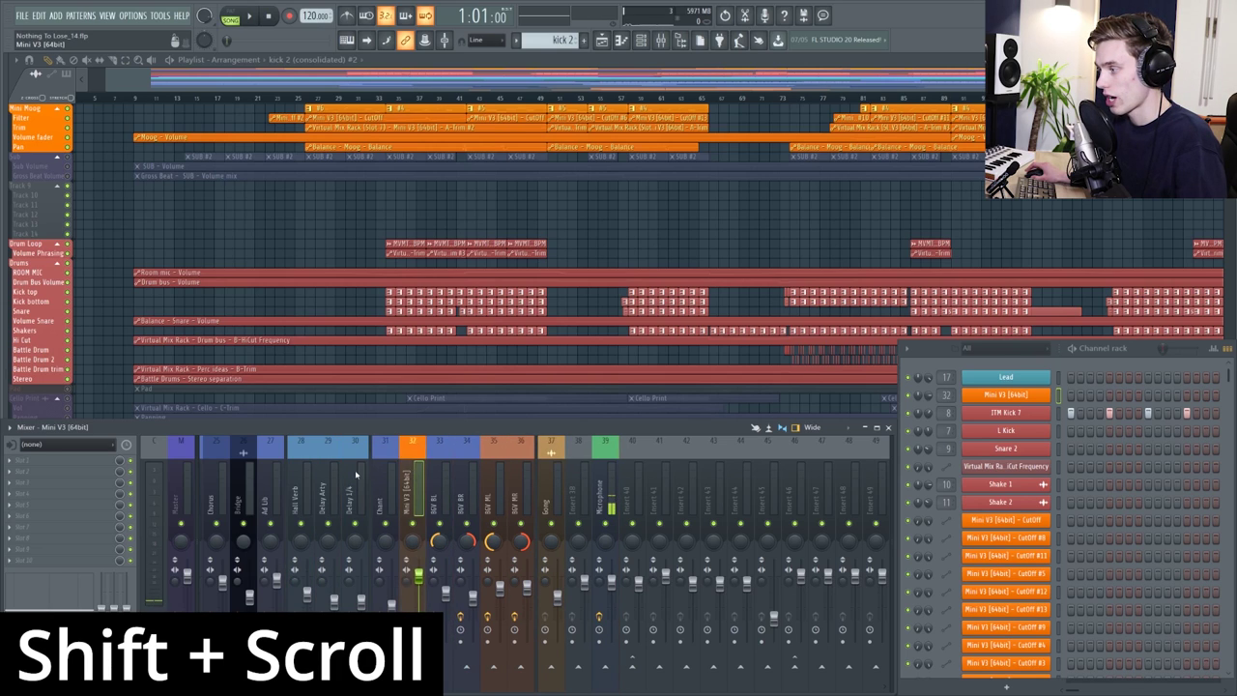
{"action": "scroll", "coordinate": [355, 473], "scroll_direction": "left", "scroll_amount": 4}
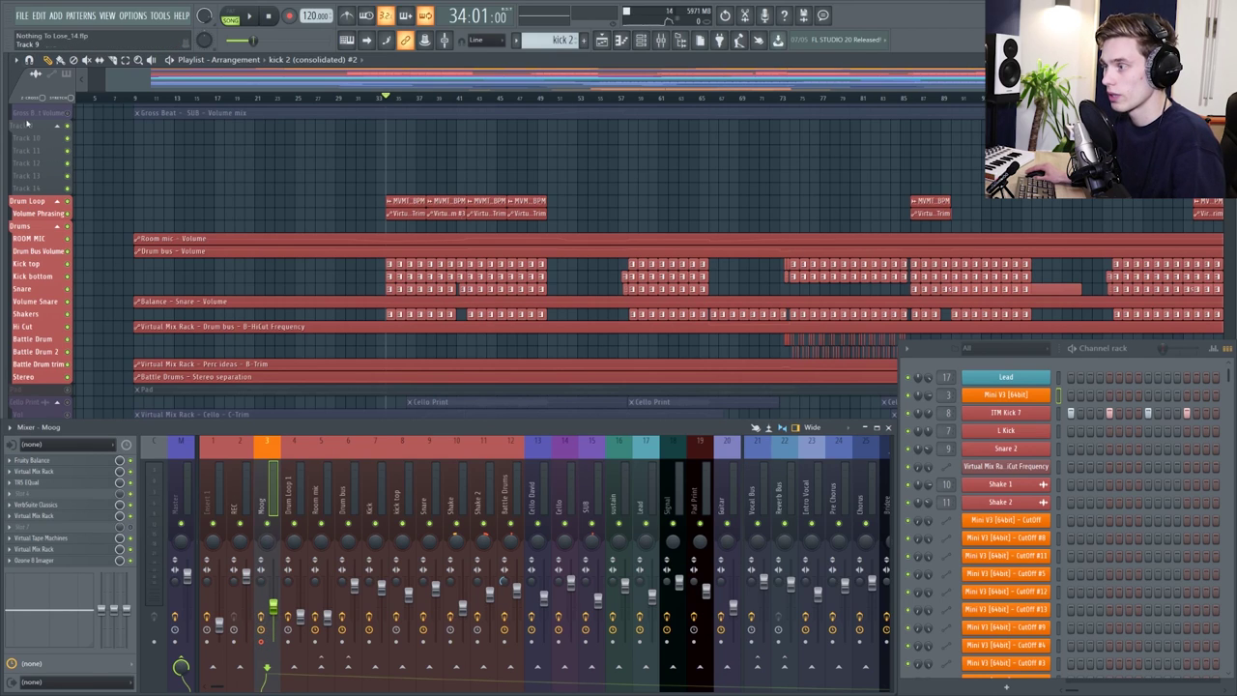
Look up the mixer's disk recording option for rendering to wave files, open its rendering settings, and dismiss them.
{"action": "left_click", "coordinate": [10, 427]}
{"action": "mouse_move", "coordinate": [67, 382]}
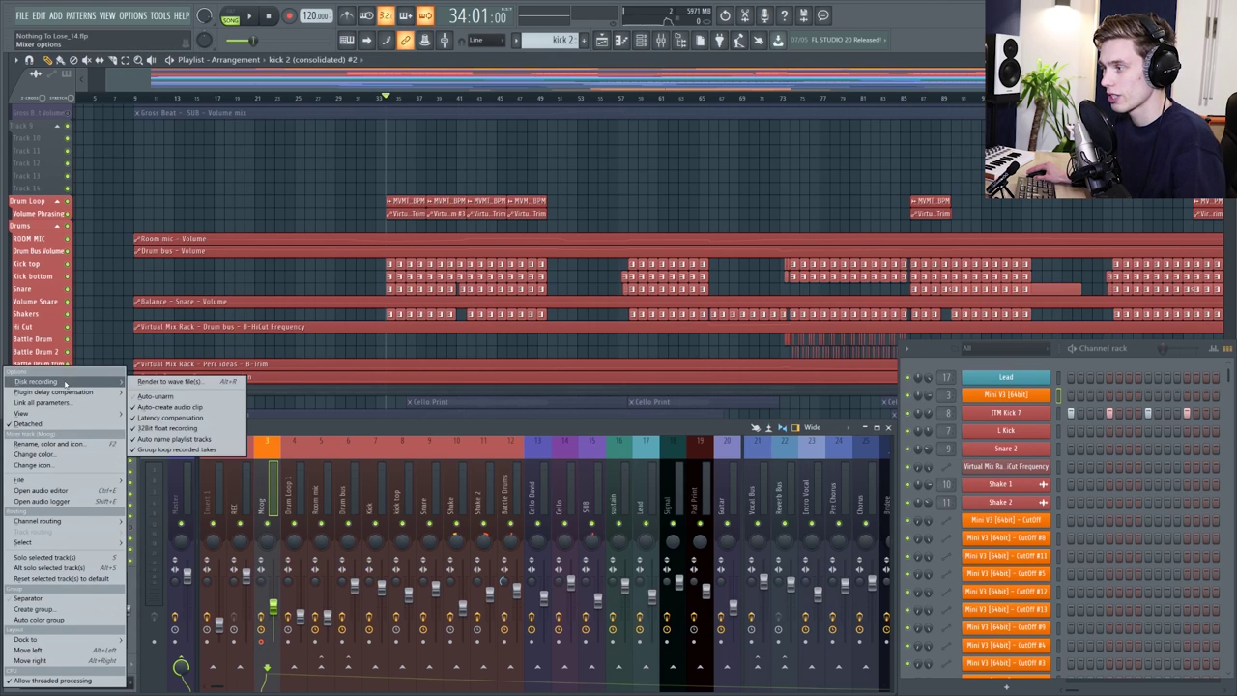
{"action": "left_click", "coordinate": [165, 383]}
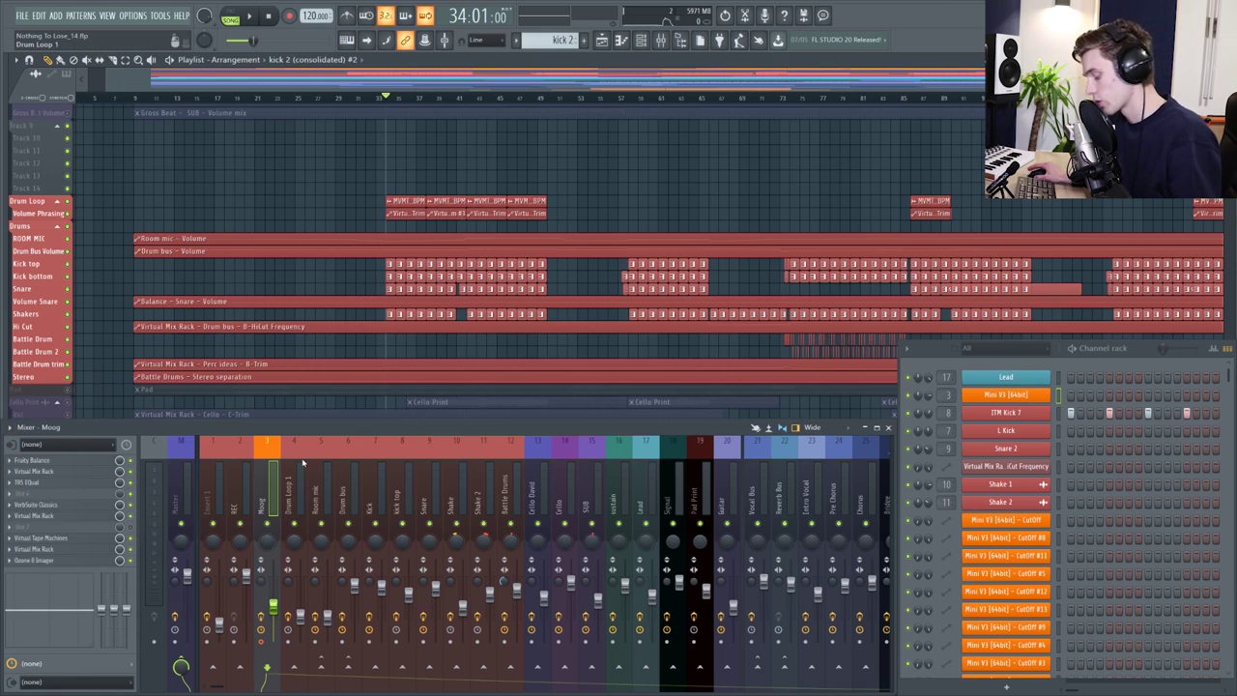
{"action": "key", "text": "alt+r"}
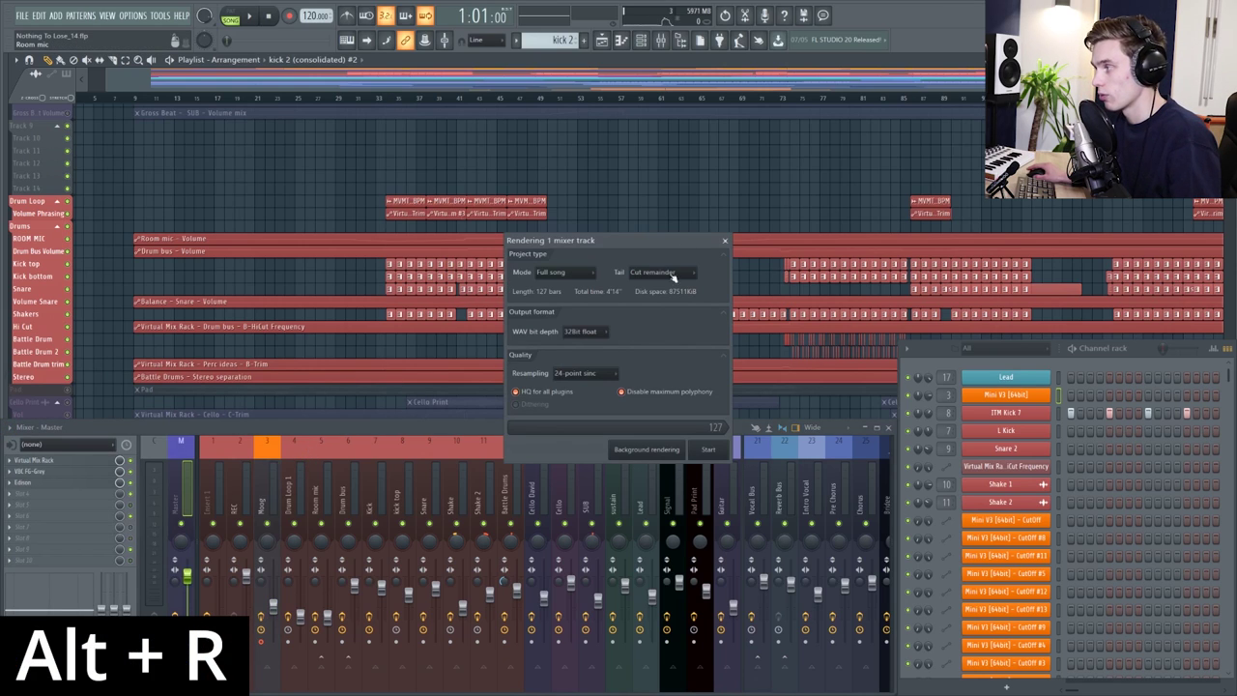
{"action": "key", "text": "Escape"}
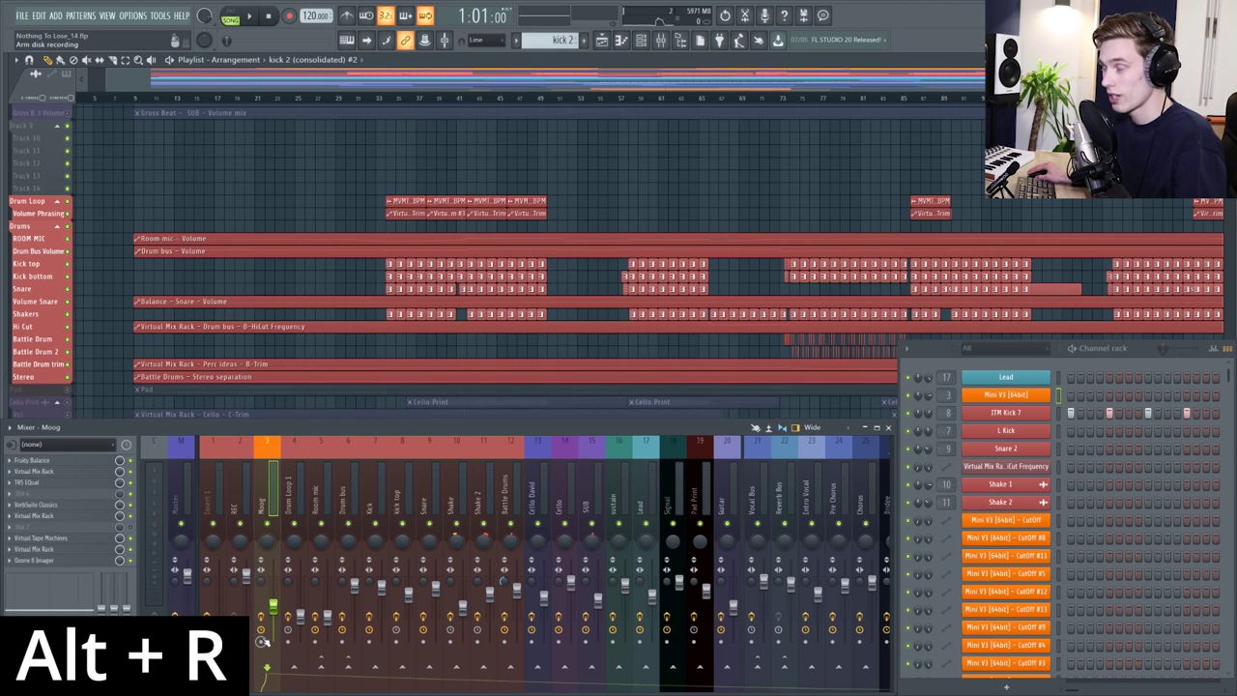
Switch the mixer meters to waveform view and play the song briefly from bar 34.
{"action": "scroll", "coordinate": [441, 281], "scroll_direction": "up", "scroll_amount": 3}
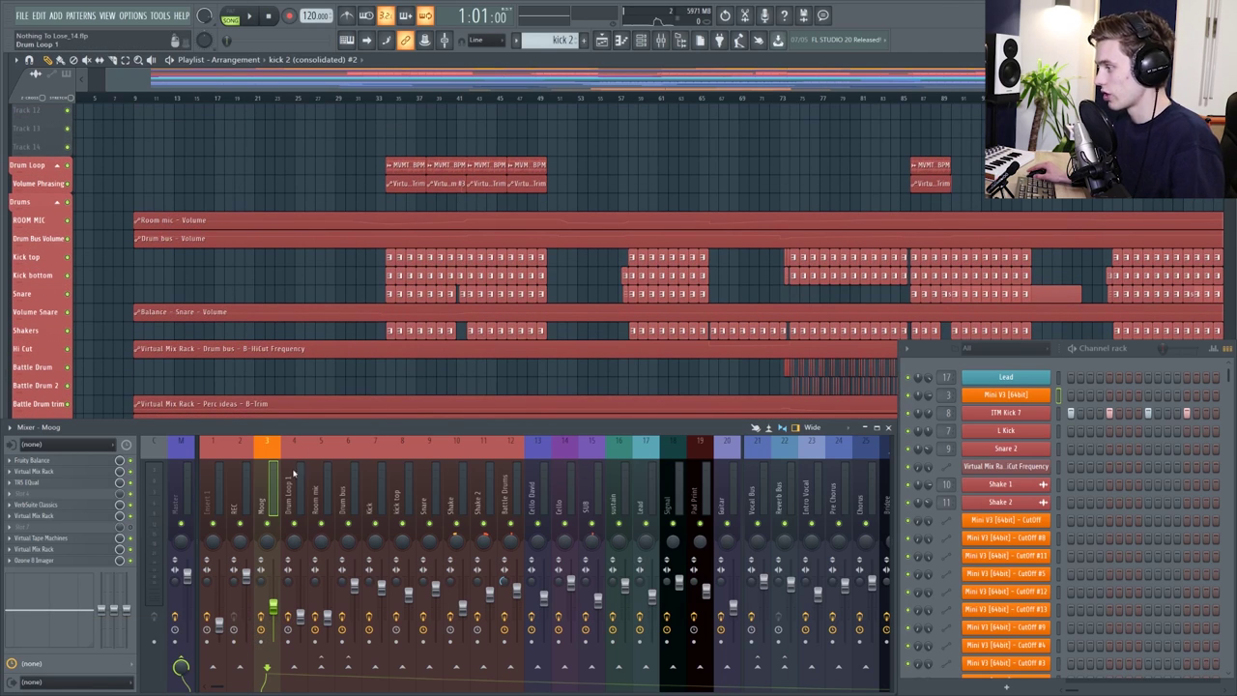
{"action": "left_click", "coordinate": [393, 102]}
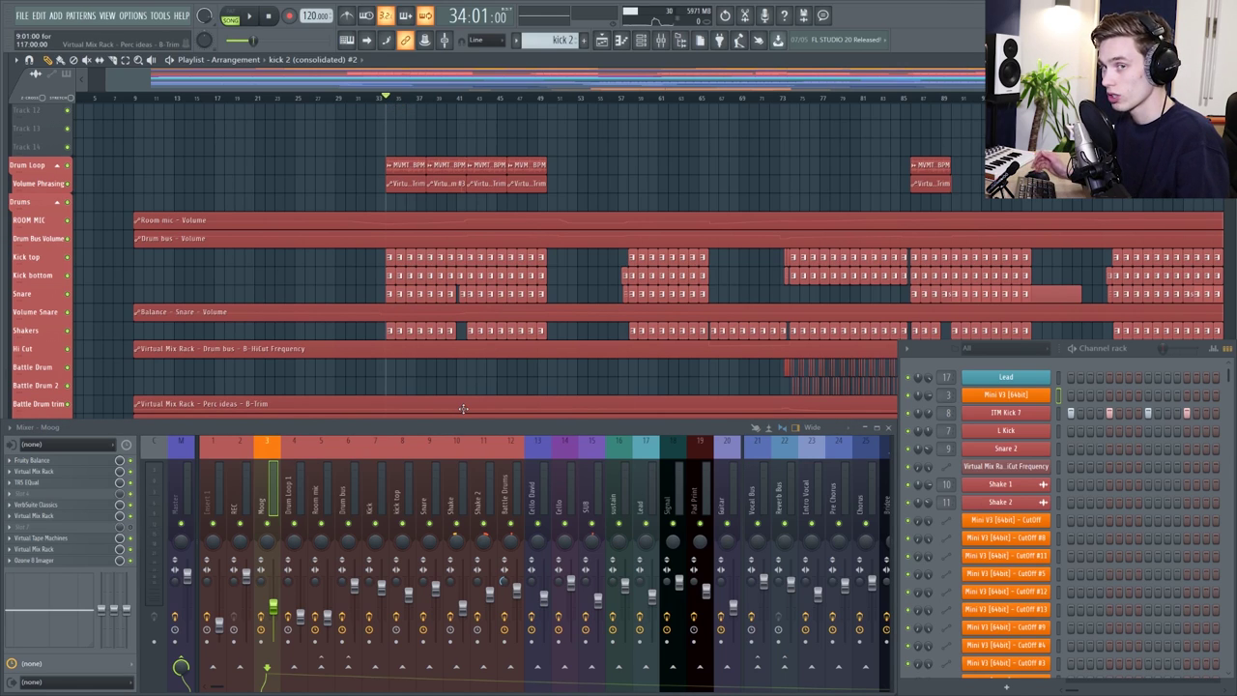
{"action": "key", "text": "alt+w"}
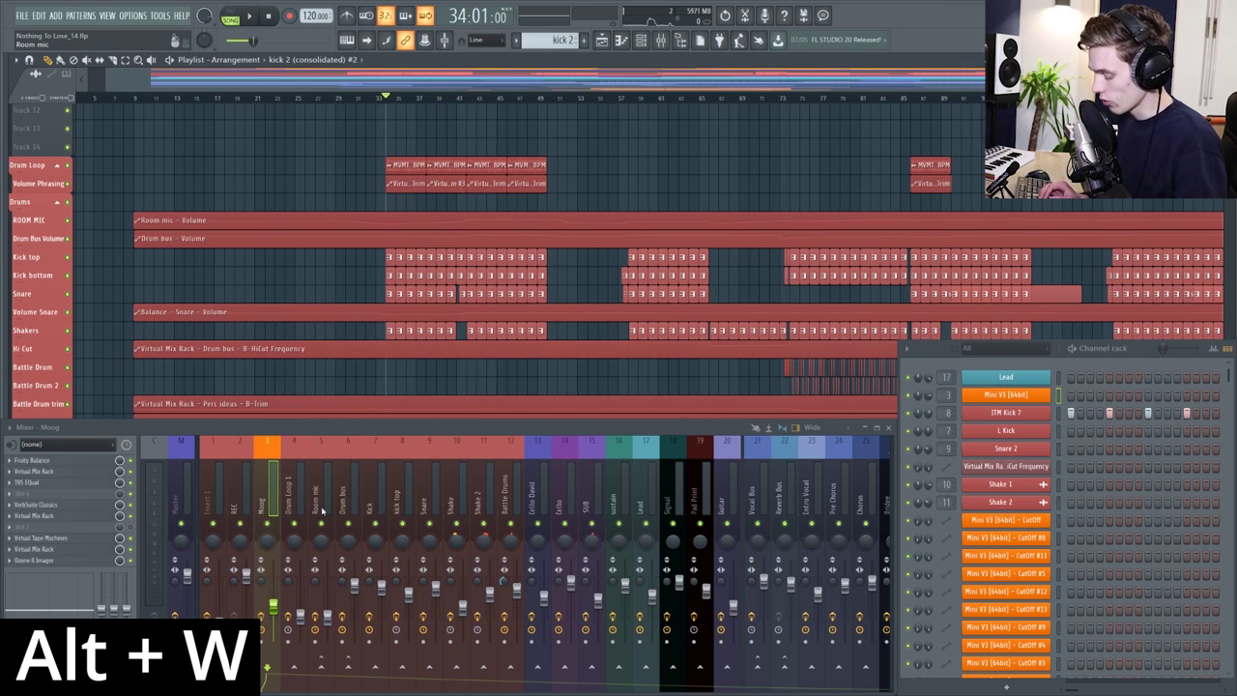
{"action": "key", "text": "space"}
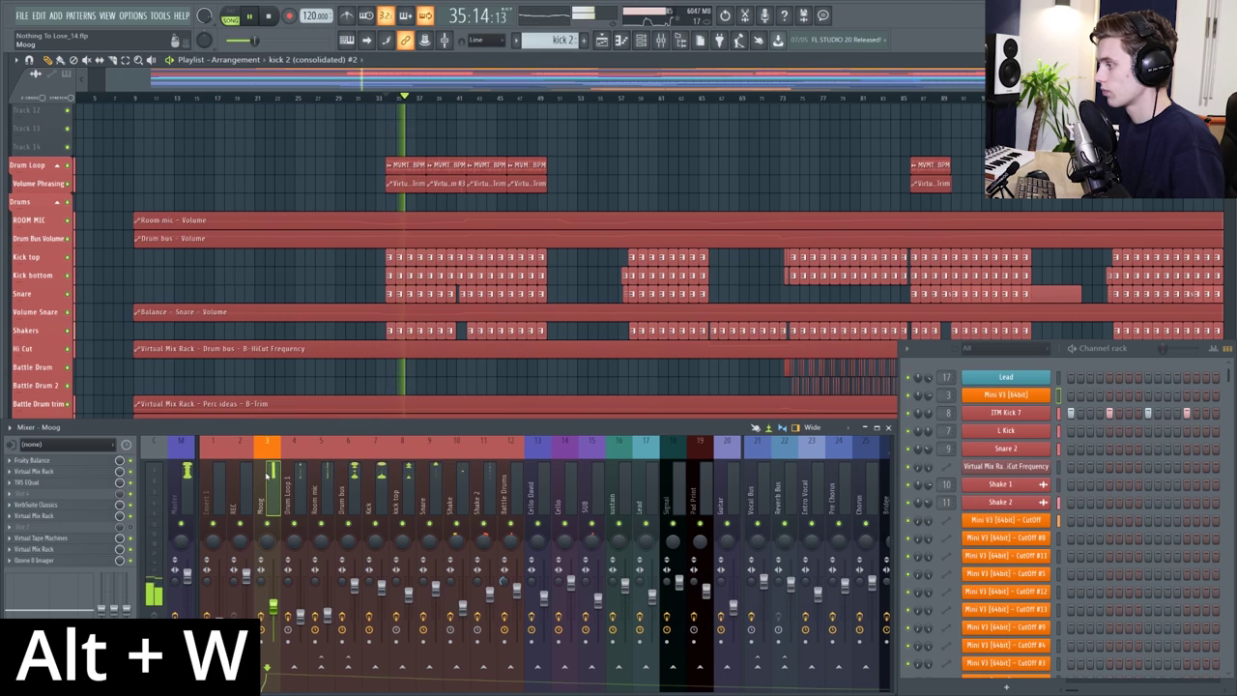
{"action": "key", "text": "space"}
Select the channels from Lead through Mini V3 CutOff #8 in the repositioned Channel rack and examine the channel options.
{"action": "left_click_drag", "start_coordinate": [1150, 349], "coordinate": [593, 221]}
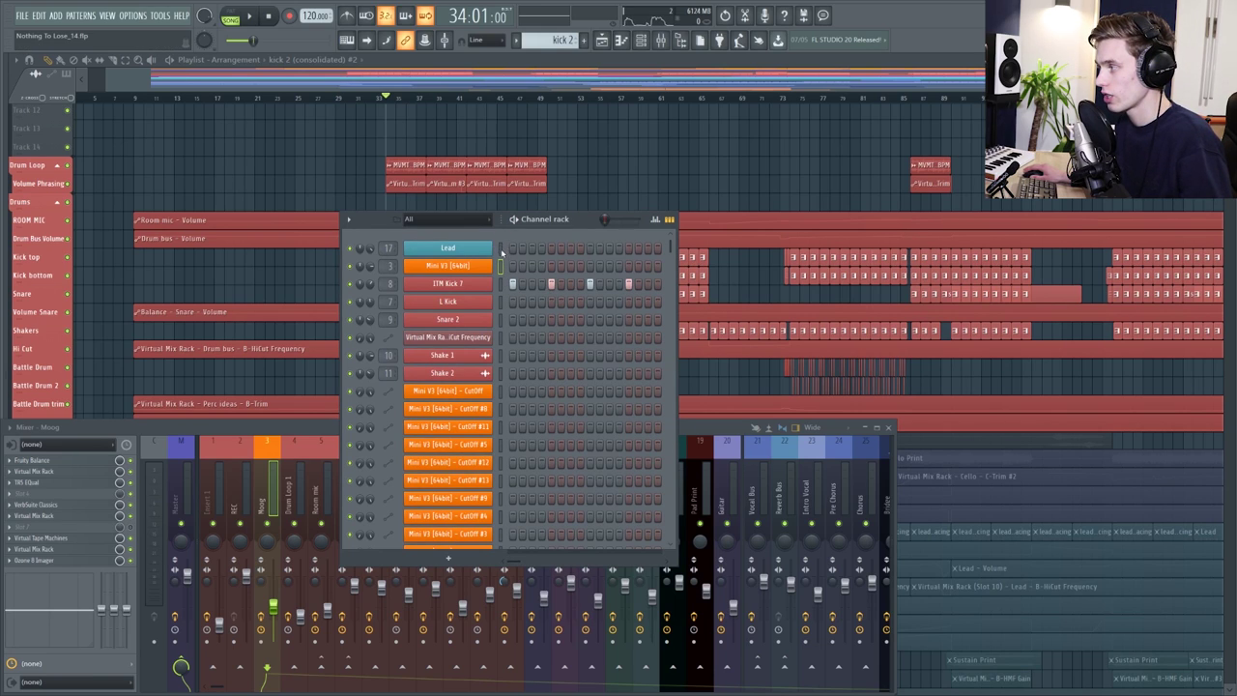
{"action": "left_click_drag", "start_coordinate": [502, 252], "coordinate": [503, 411]}
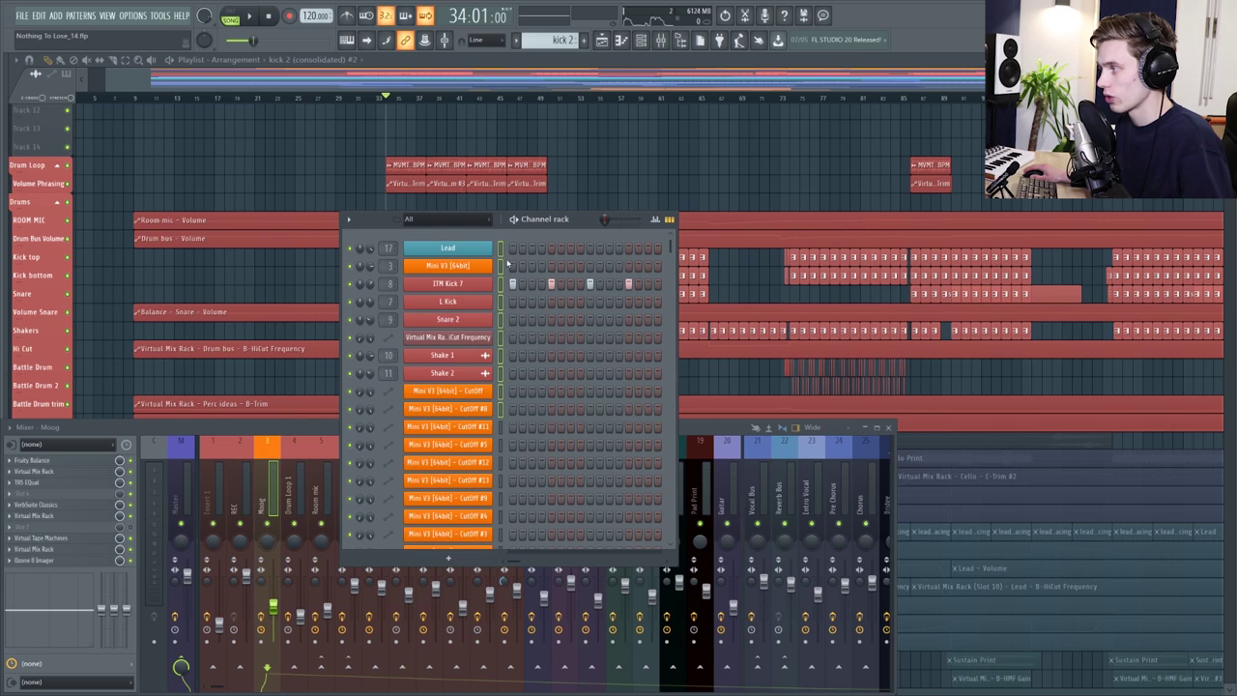
{"action": "left_click", "coordinate": [349, 219]}
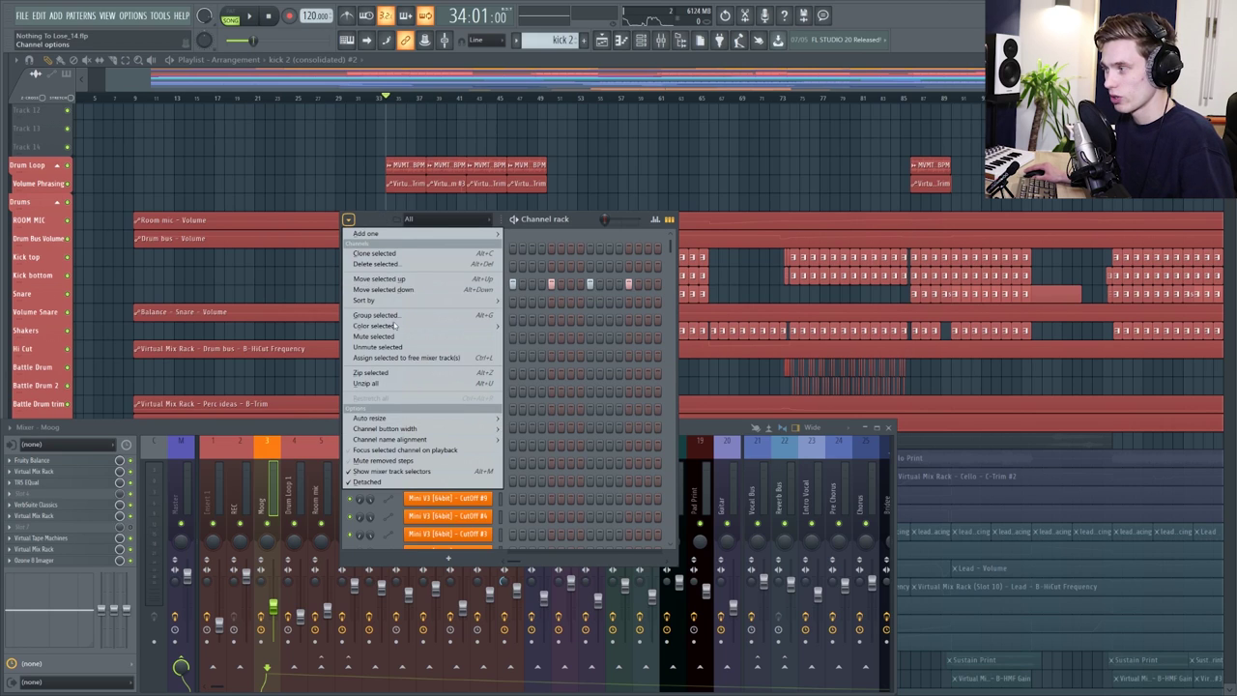
{"action": "left_click", "coordinate": [349, 220]}
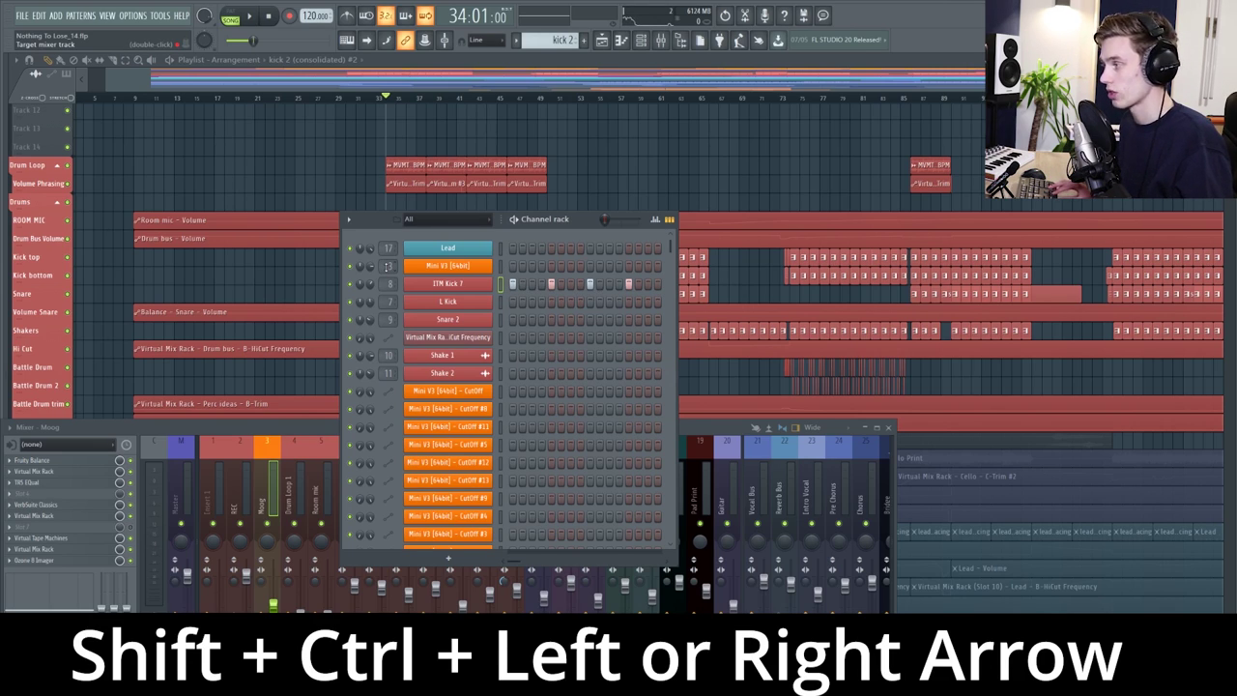
Shift the ITM Kick 7 step pattern eight steps to the left.
{"action": "key", "text": "ctrl+shift+Left"}
{"action": "key", "text": "ctrl+shift+Left"}
{"action": "key", "text": "ctrl+shift+Left"}
{"action": "key", "text": "ctrl+shift+Left"}
{"action": "key", "text": "ctrl+shift+Left"}
{"action": "key", "text": "ctrl+shift+Left"}
{"action": "key", "text": "ctrl+shift+Left"}
{"action": "key", "text": "ctrl+shift+Left"}
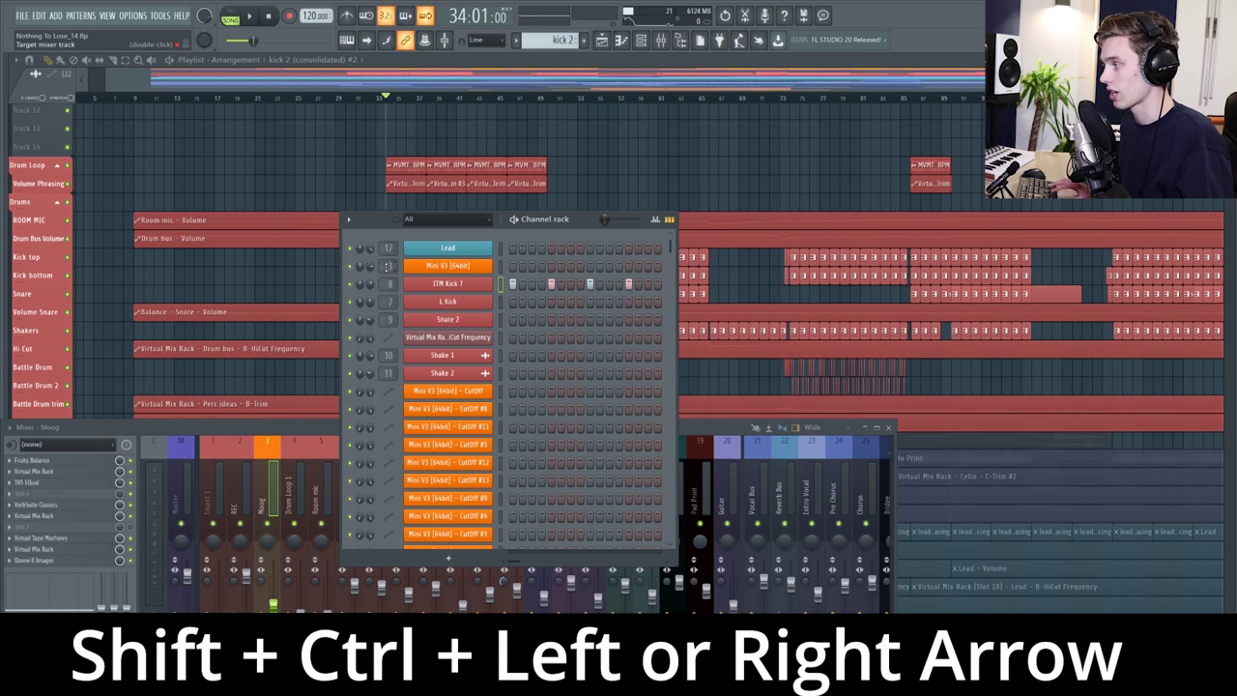
Clear steps 5 and 9 of ITM Kick 7, try steps 4 and 8 instead, and restore steps 5 and 9.
{"action": "right_click", "coordinate": [553, 284]}
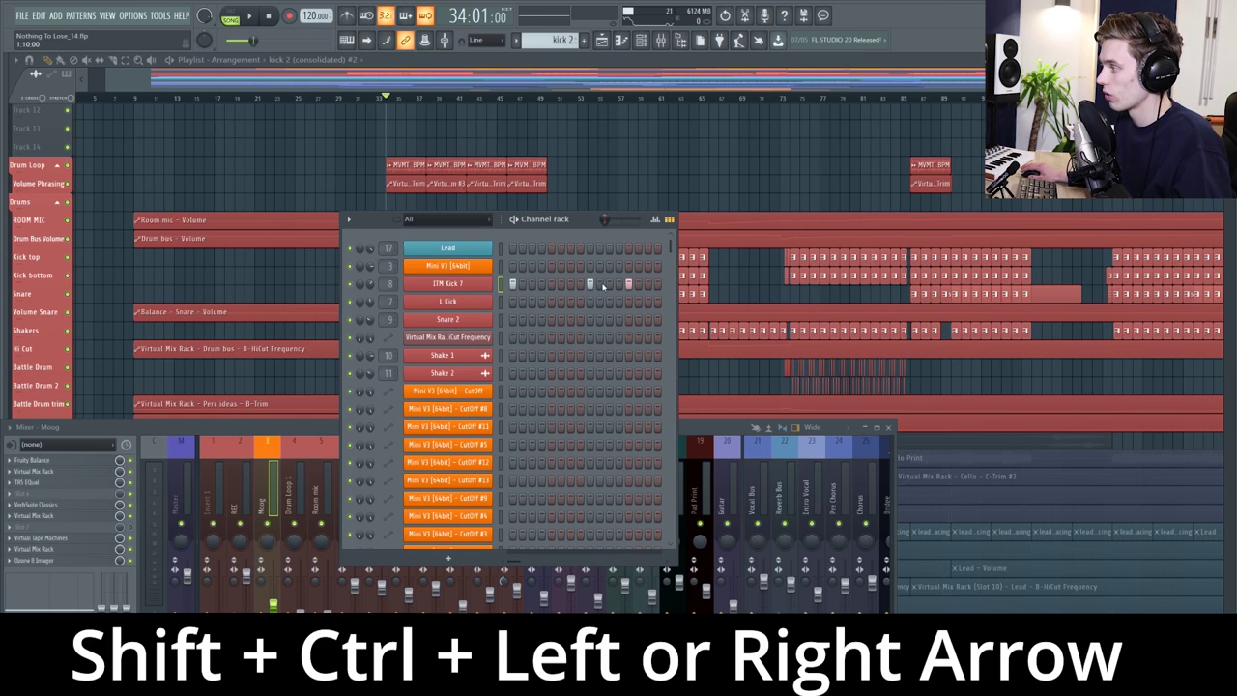
{"action": "right_click", "coordinate": [591, 284]}
{"action": "left_click", "coordinate": [542, 284]}
{"action": "left_click", "coordinate": [580, 284]}
{"action": "right_click", "coordinate": [579, 284]}
{"action": "right_click", "coordinate": [542, 284]}
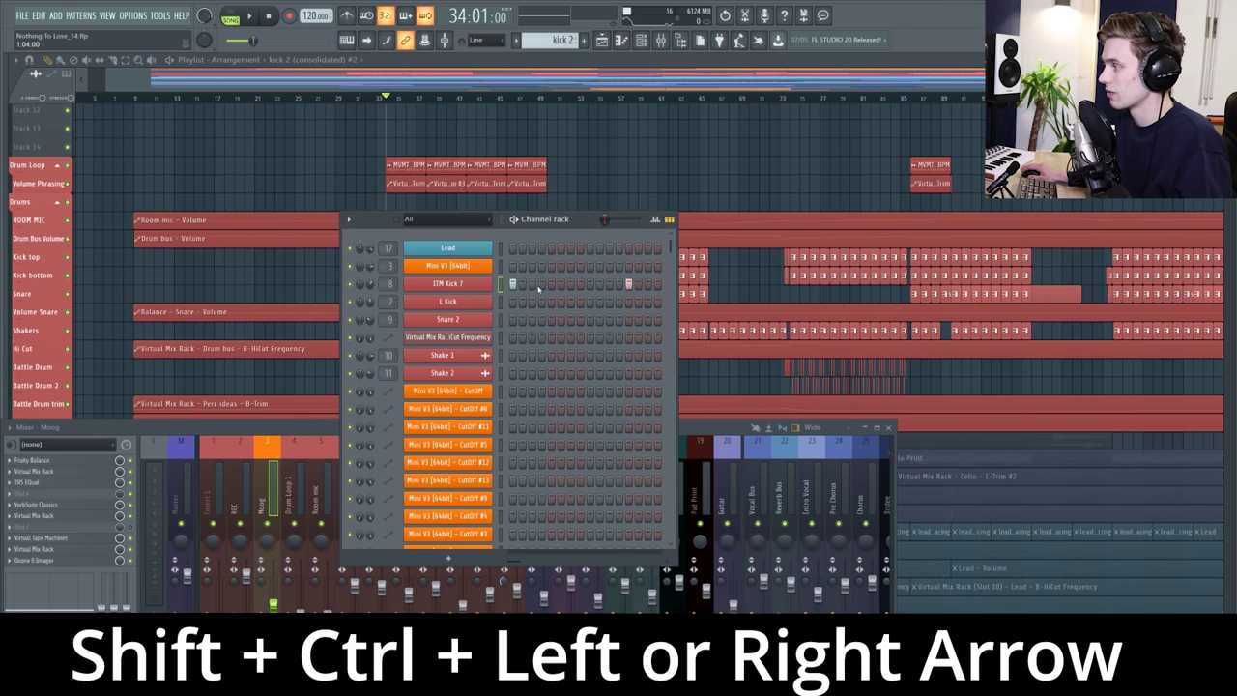
{"action": "left_click", "coordinate": [551, 285]}
{"action": "left_click", "coordinate": [589, 284]}
Shift the ITM Kick 7 step pattern three steps to the right and back again.
{"action": "key", "text": "ctrl+shift+Right"}
{"action": "key", "text": "ctrl+shift+Right"}
{"action": "key", "text": "ctrl+shift+Right"}
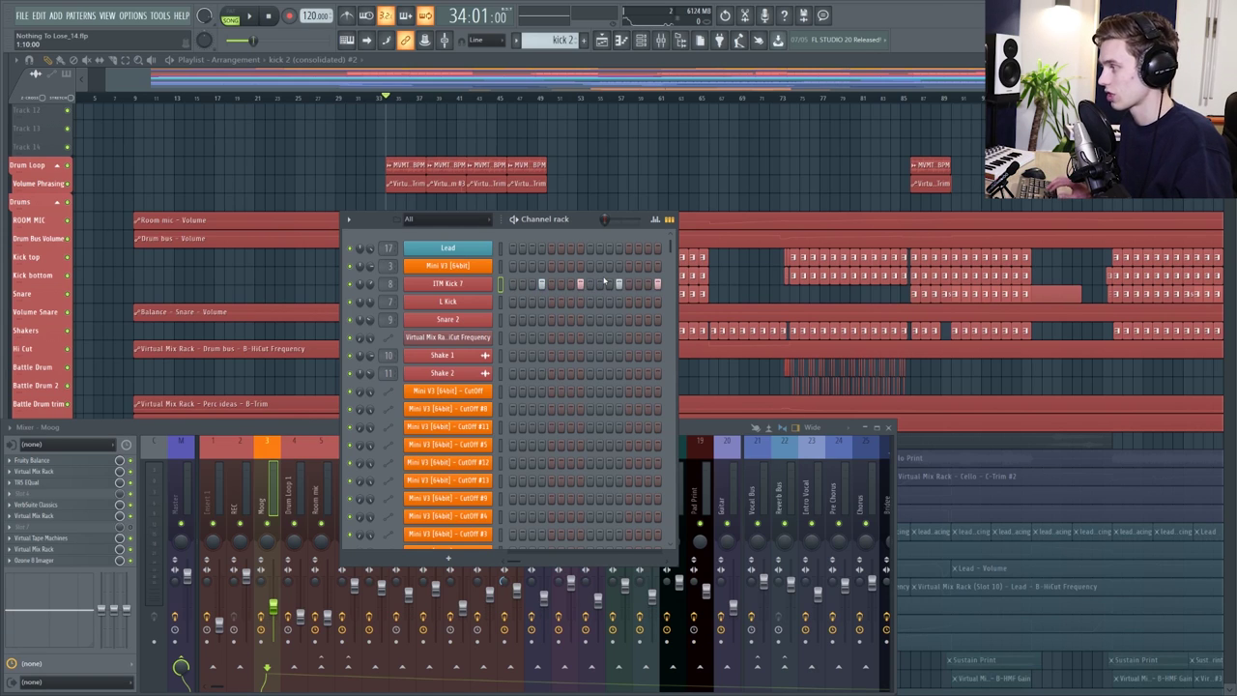
{"action": "key", "text": "ctrl+shift+Left"}
{"action": "key", "text": "ctrl+shift+Left"}
{"action": "key", "text": "ctrl+shift+Left"}
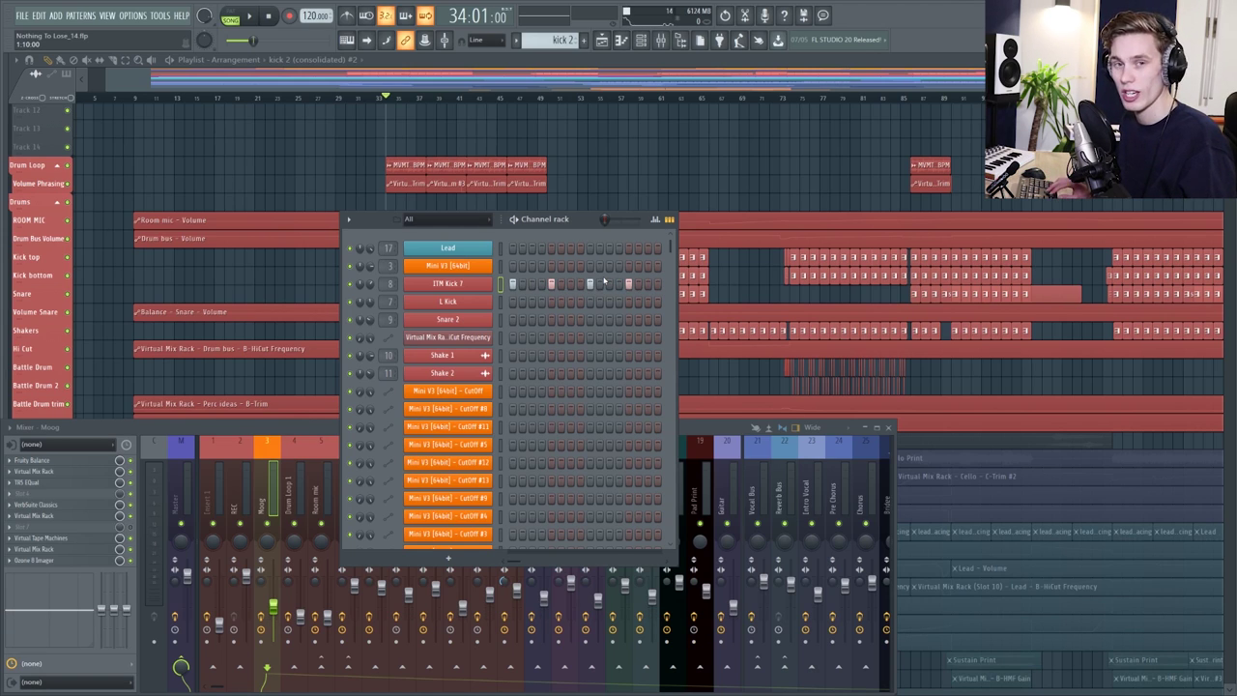
Create a new empty pattern with its default name and close the Channel rack.
{"action": "left_click_drag", "start_coordinate": [580, 223], "coordinate": [577, 229]}
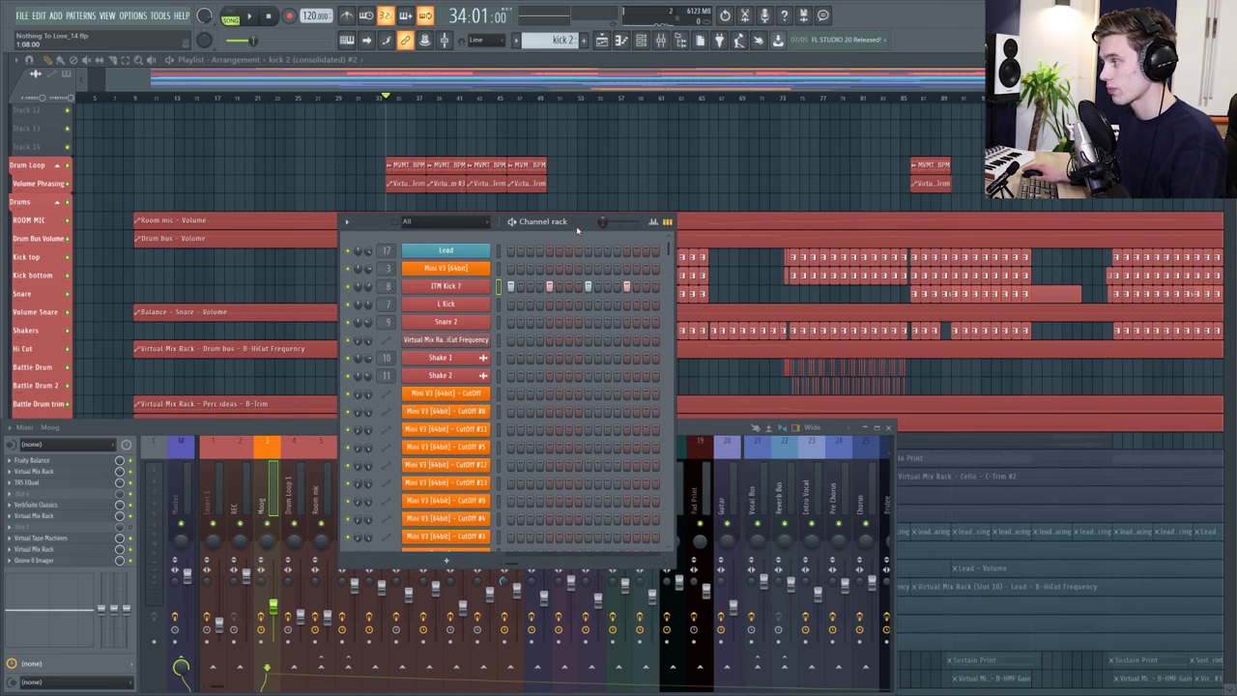
{"action": "key", "text": "F4"}
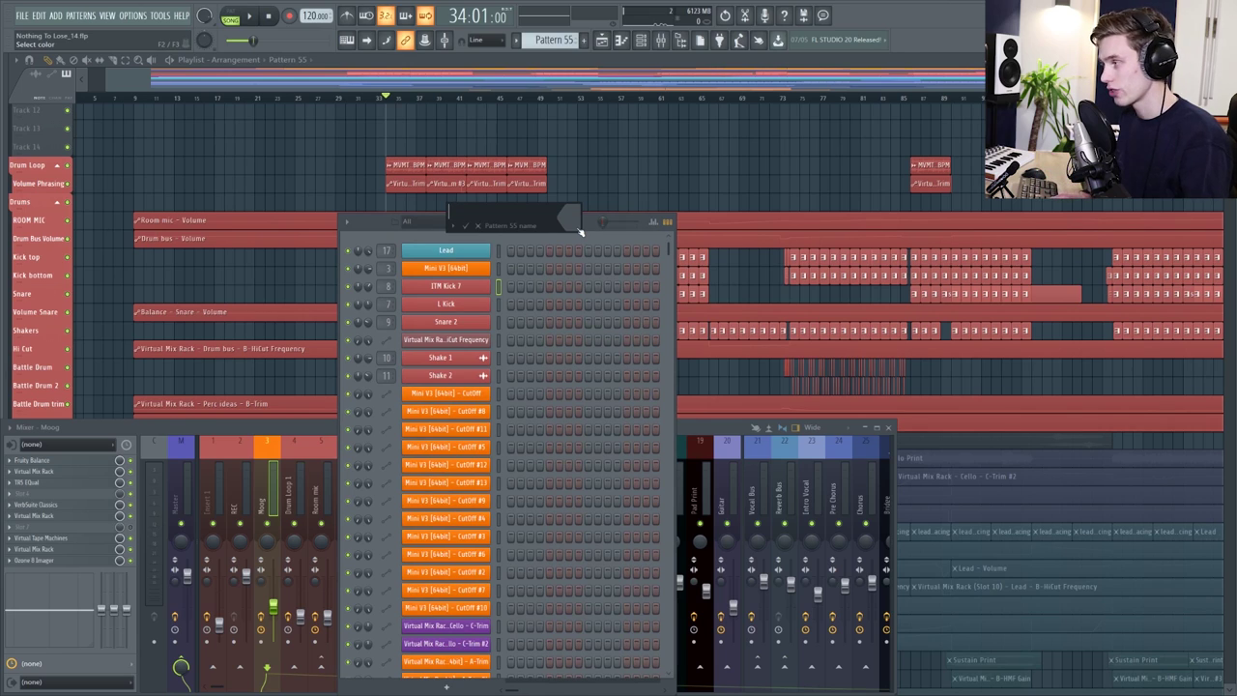
{"action": "key", "text": "Return"}
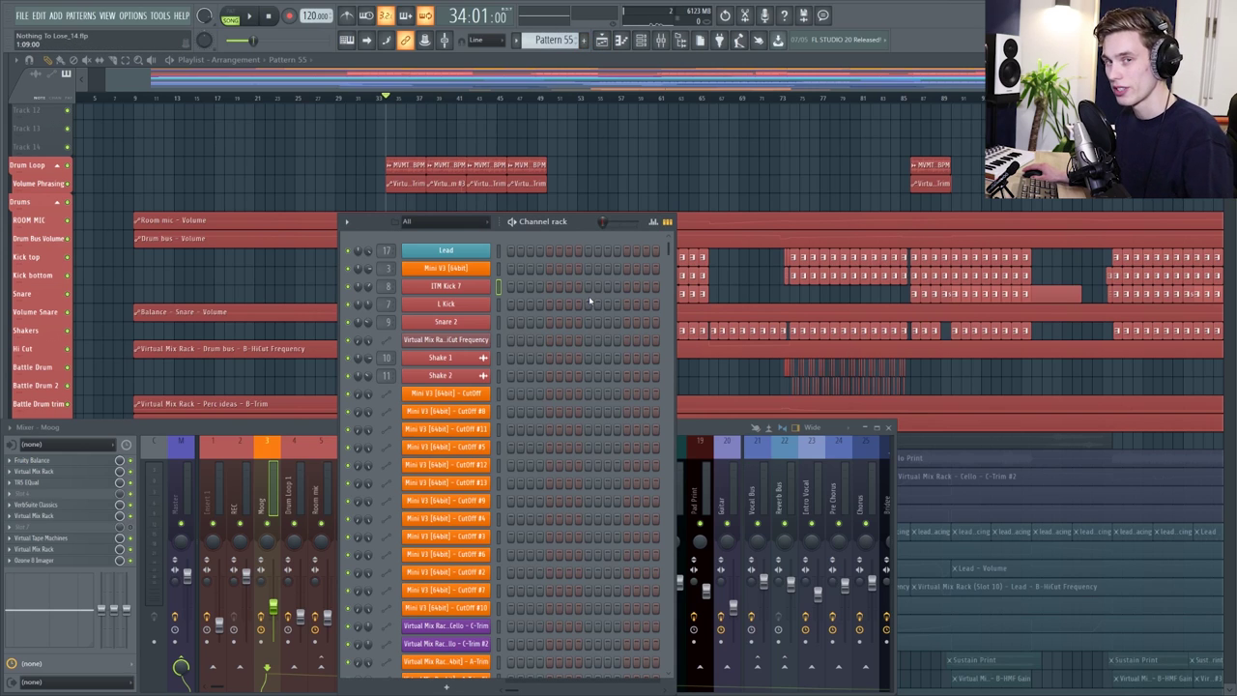
{"action": "key", "text": "F6"}
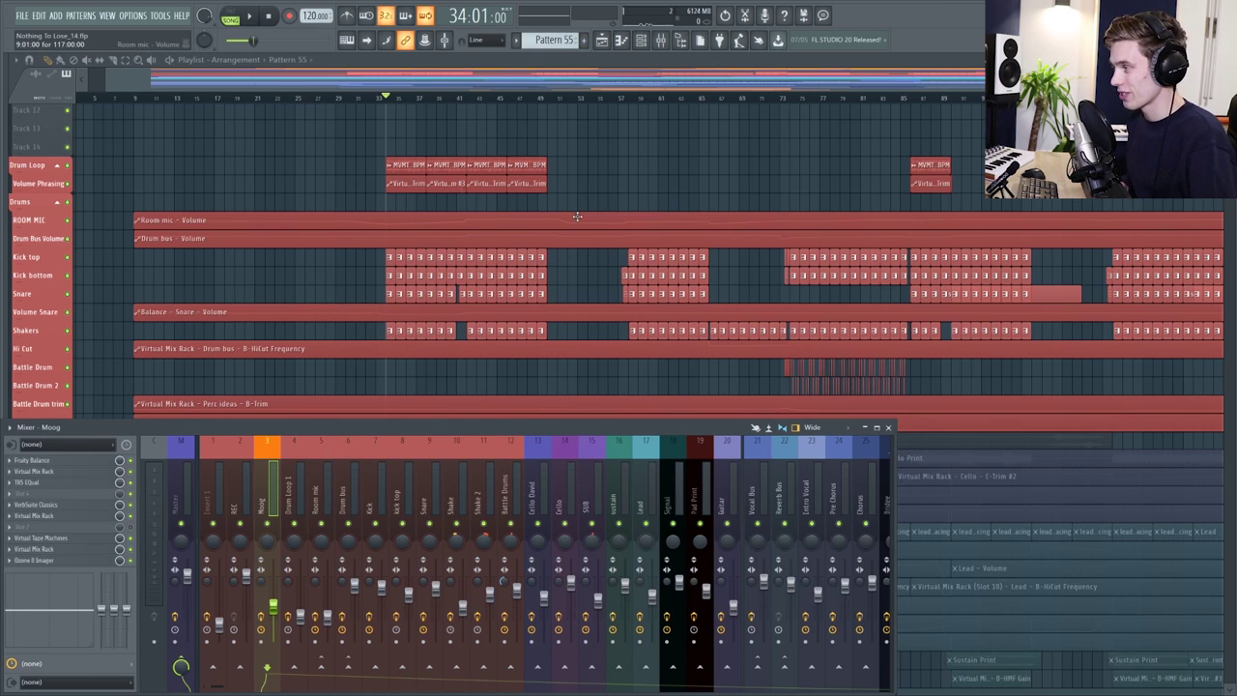